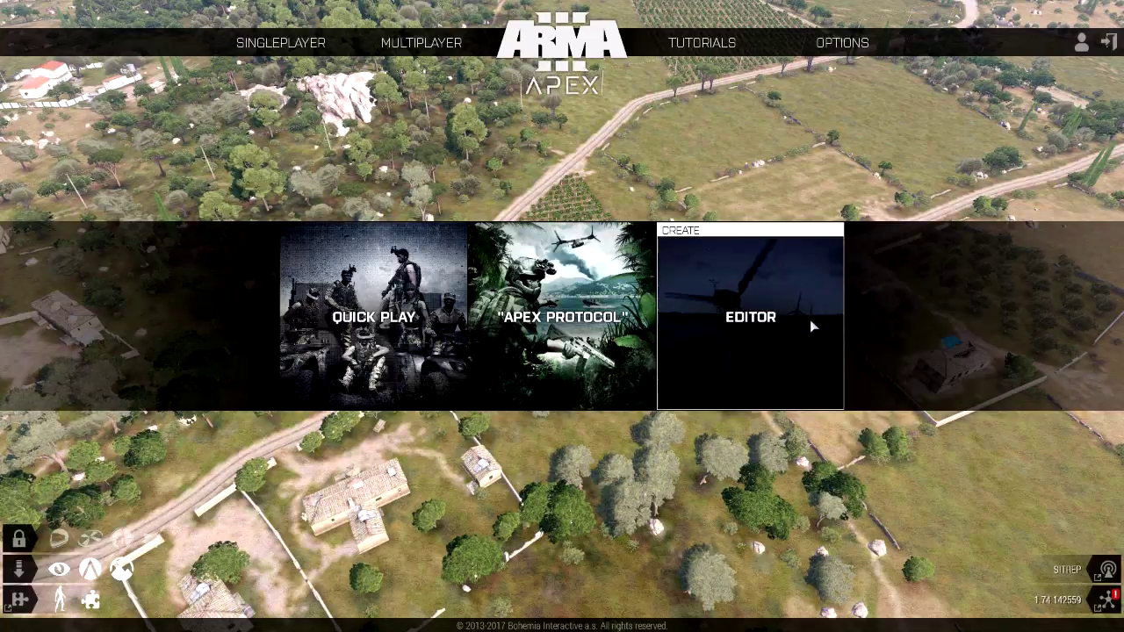
- Open the scenario editor on the Malden 2035 map
left_click(810, 320)
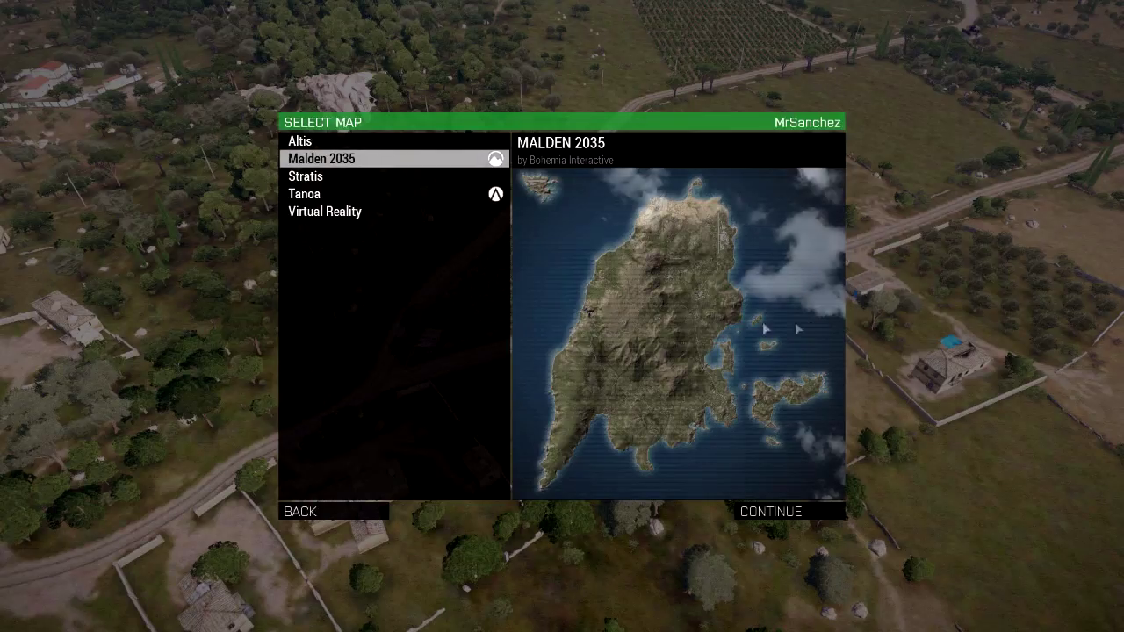
double_click(376, 159)
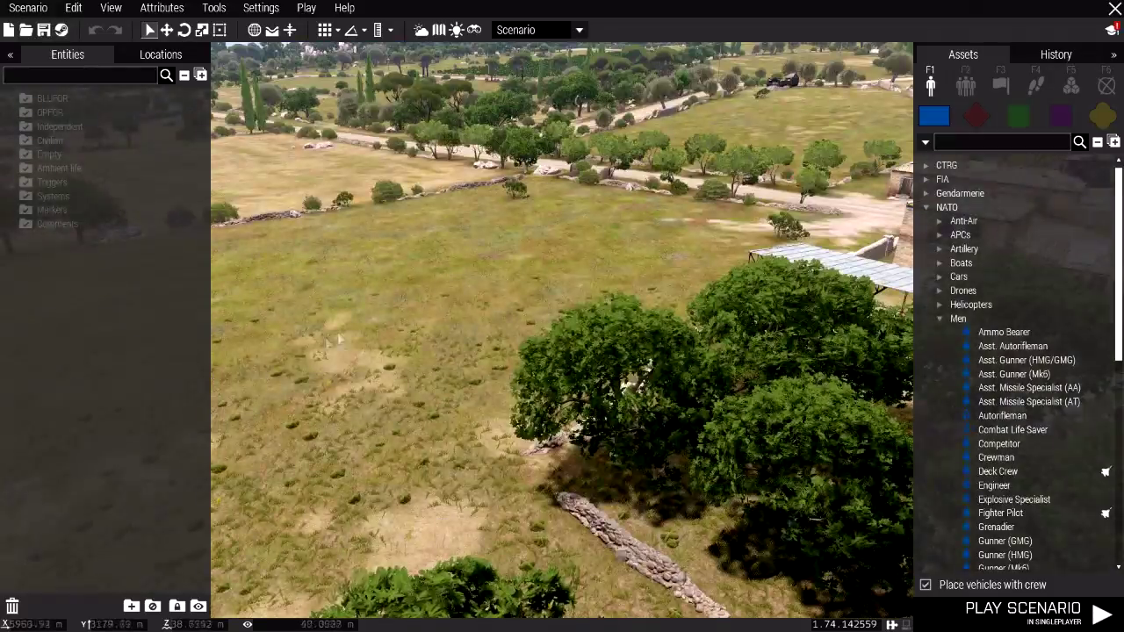
key("w")
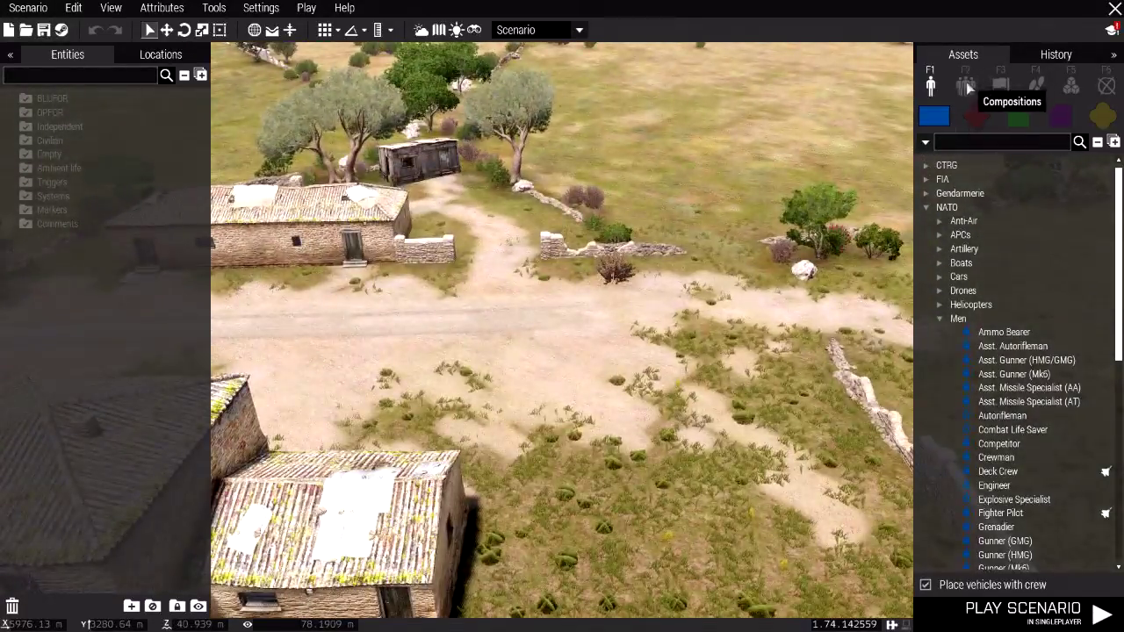
- Place four NATO Rifleman units on the grass beside the stone house
left_click(966, 81)
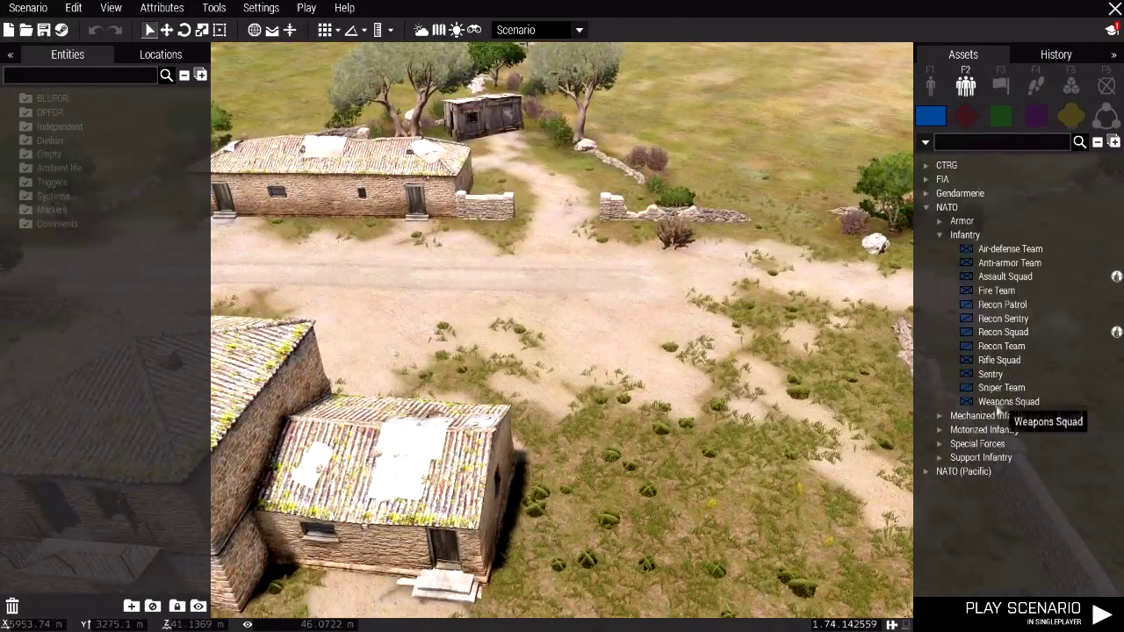
left_click(930, 84)
scroll(1016, 444, "down", 7)
key("d")
key("z")
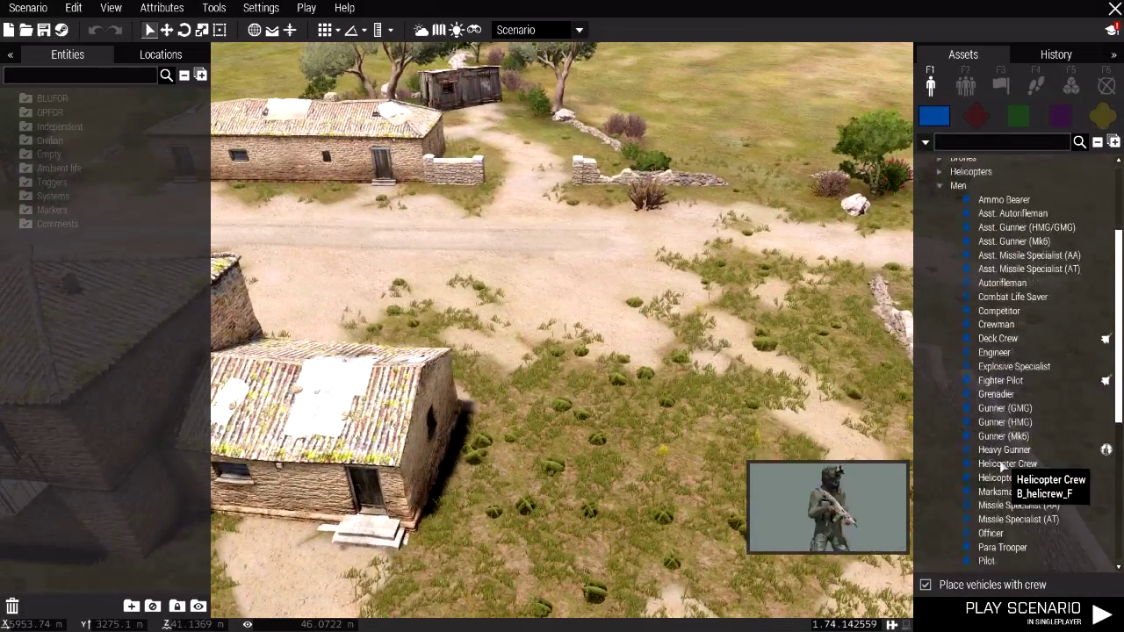
left_click(995, 390)
left_click(734, 424, "ctrl")
left_click(651, 445, "ctrl")
left_click(736, 495, "ctrl")
left_click(675, 489)
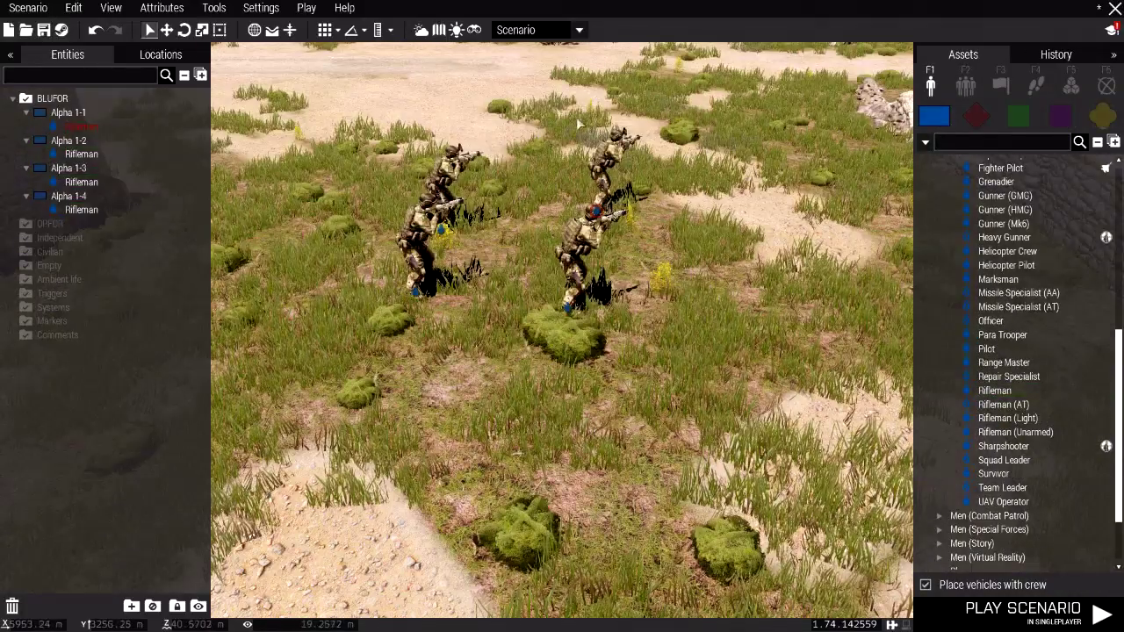
- Group the three other riflemen with the player rifleman so all four form one squad
right_click_drag(764, 402, 603, 401)
key("d")
key("s")
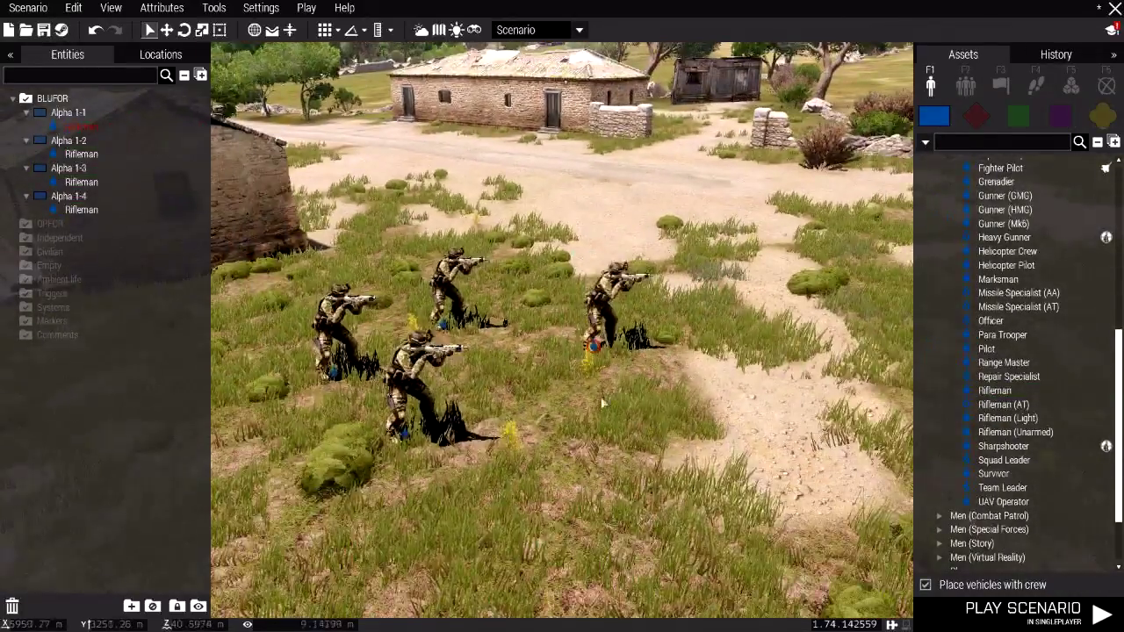
key("a")
key("s")
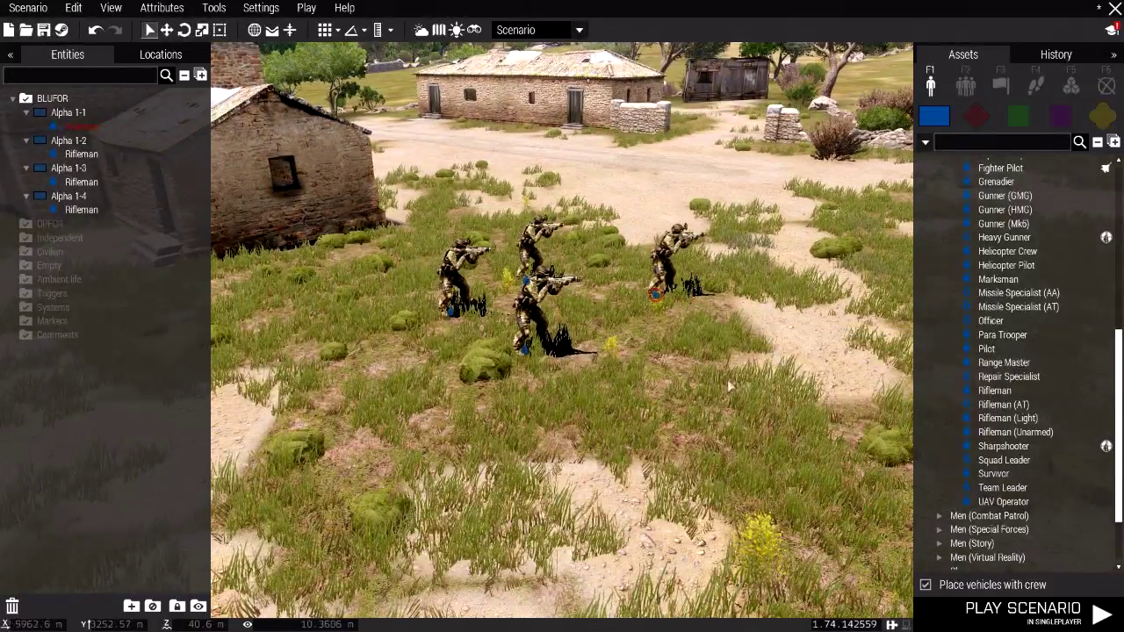
left_click_drag(602, 395, 403, 230)
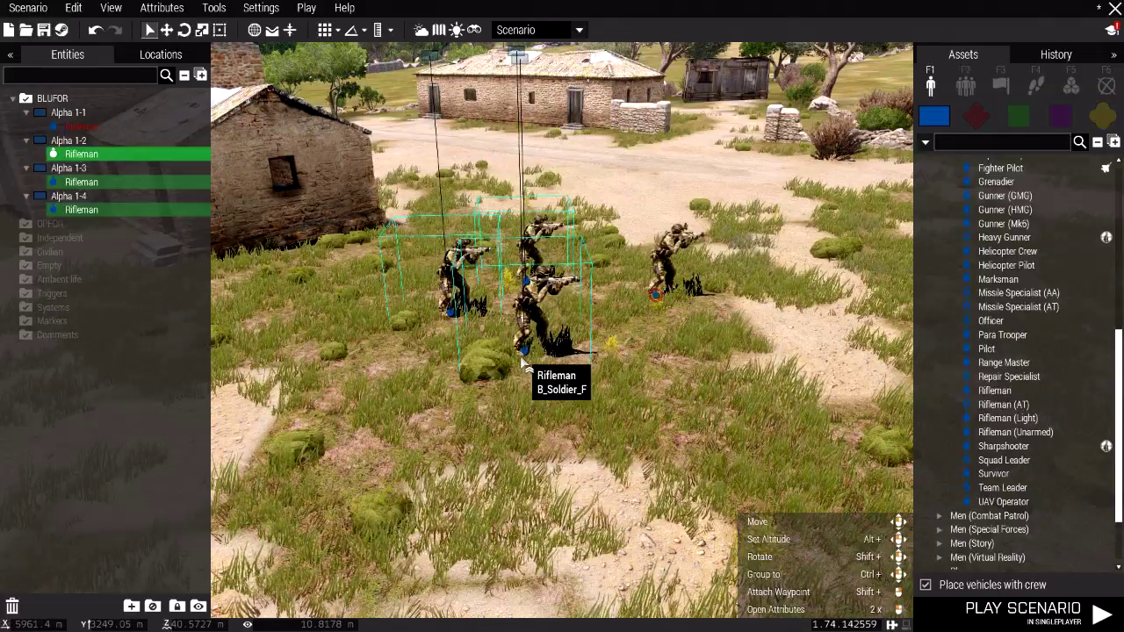
left_click_drag(652, 297, 652, 297, "ctrl")
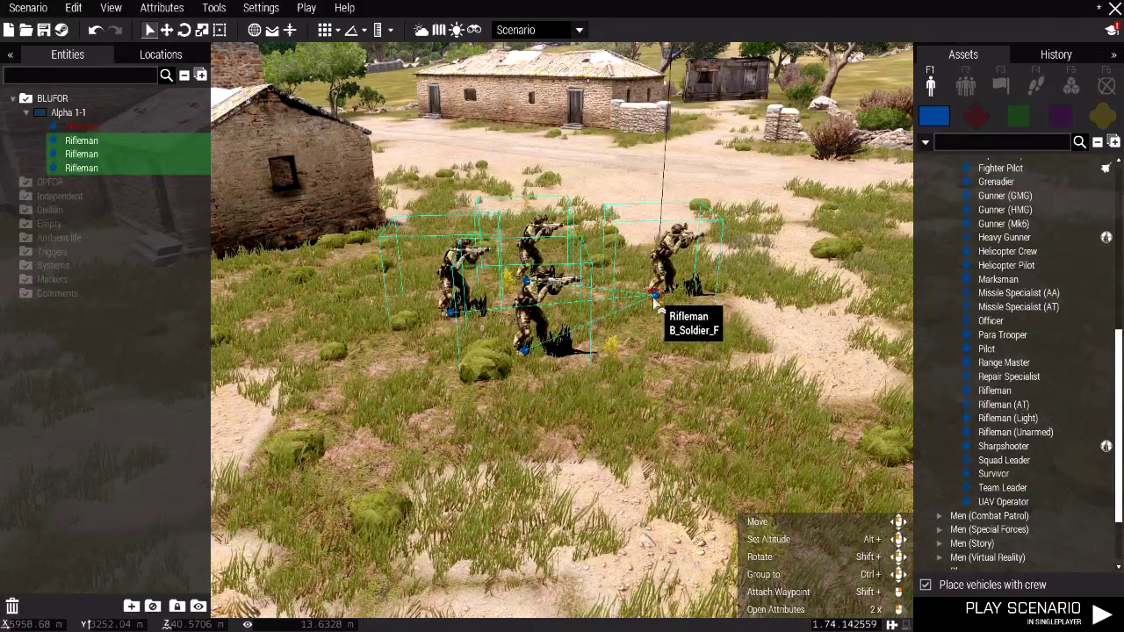
- Make all four riflemen playable and give them a shared role description
left_click_drag(584, 436, 293, 182)
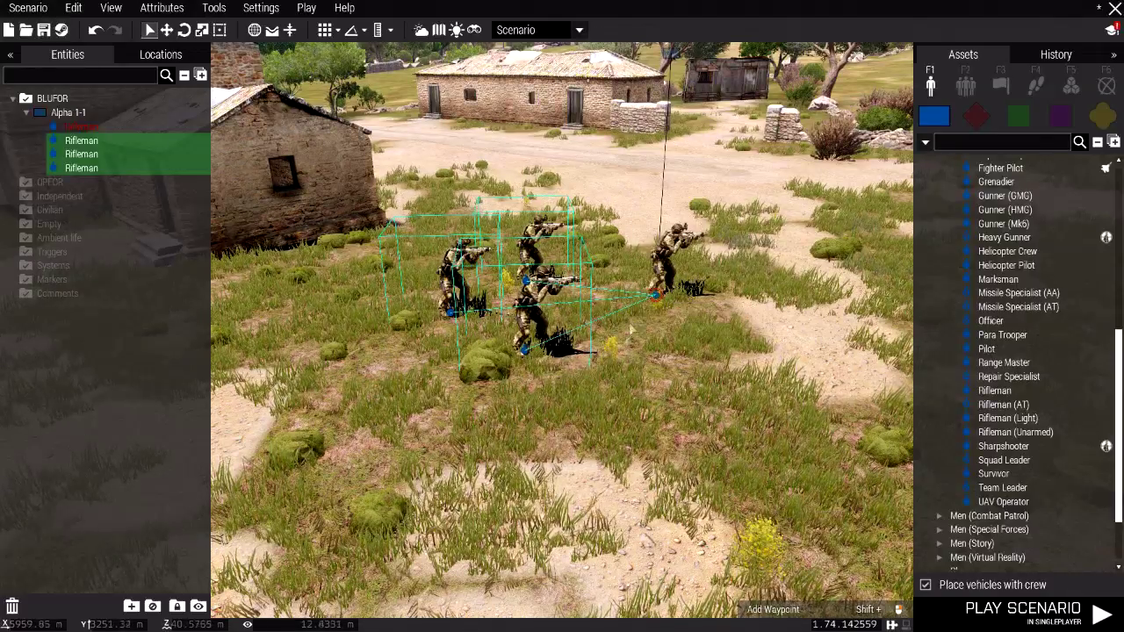
left_click(620, 344)
left_click_drag(724, 423, 403, 232)
left_click_drag(655, 295, 526, 351, "ctrl")
right_click(527, 356)
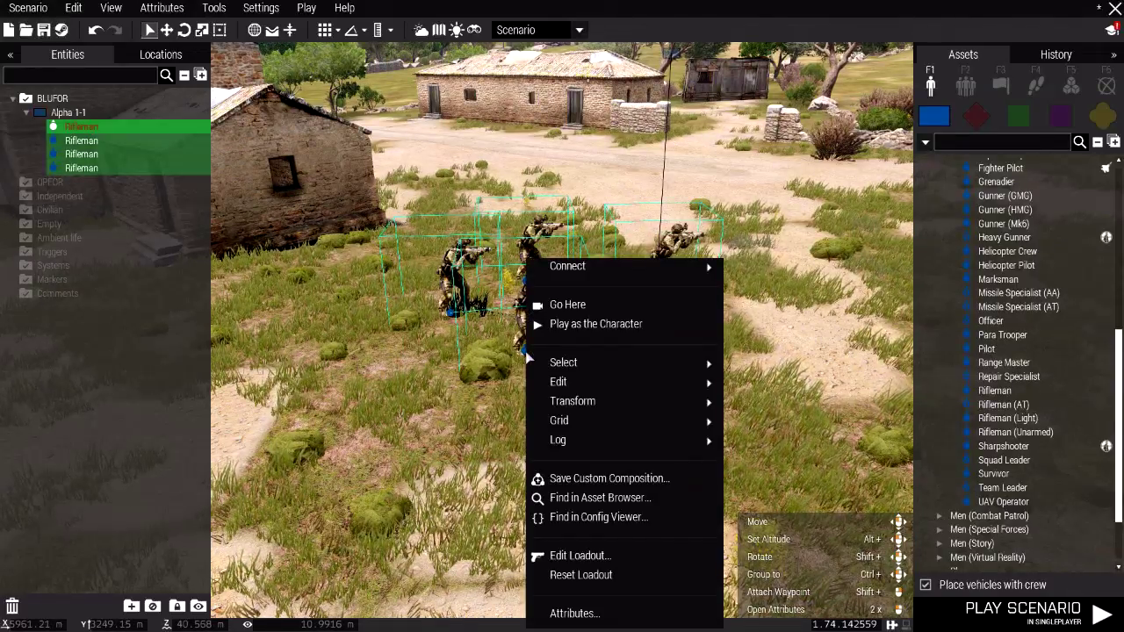
left_click(607, 613)
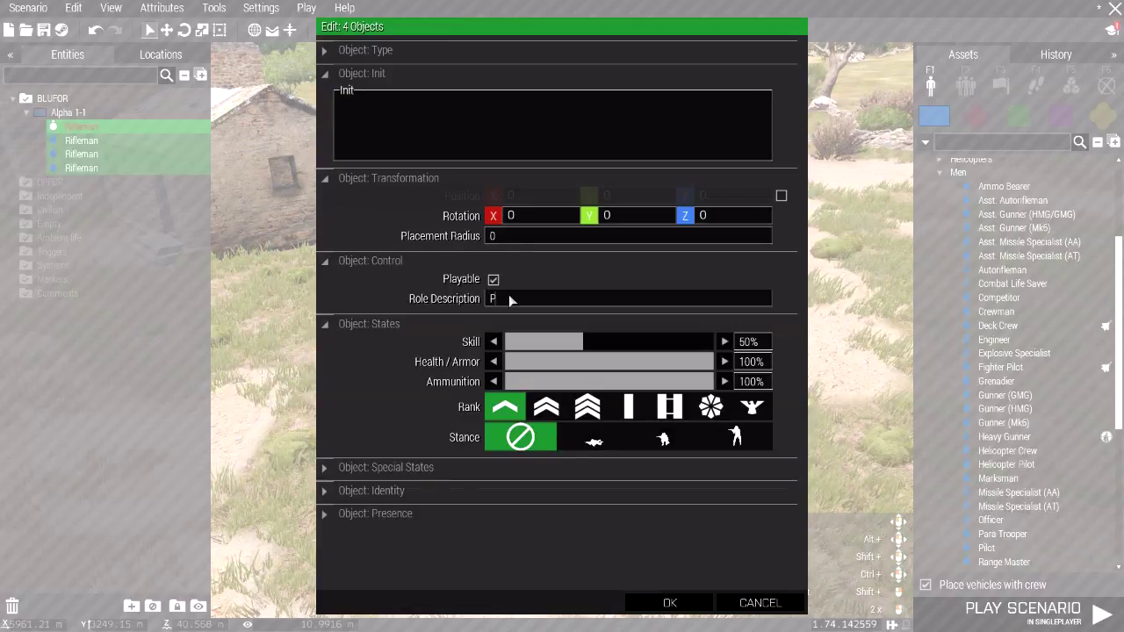
left_click(667, 602)
left_click(795, 382)
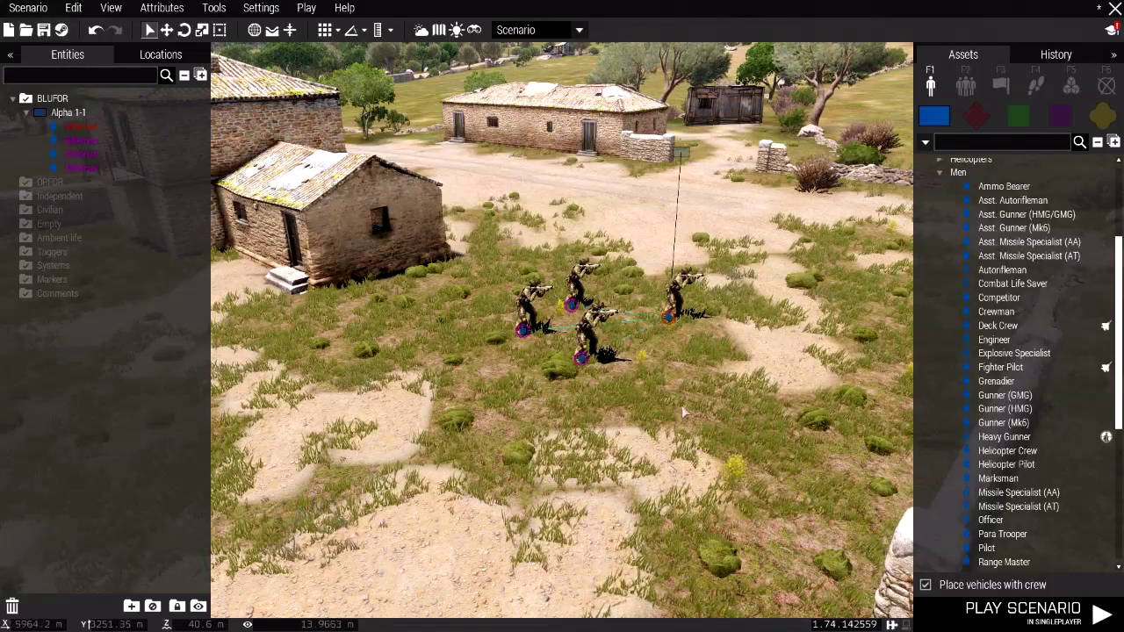
- Place a Civilian unit from the civilian men on the roof of the stone house
mouse_move(982, 299)
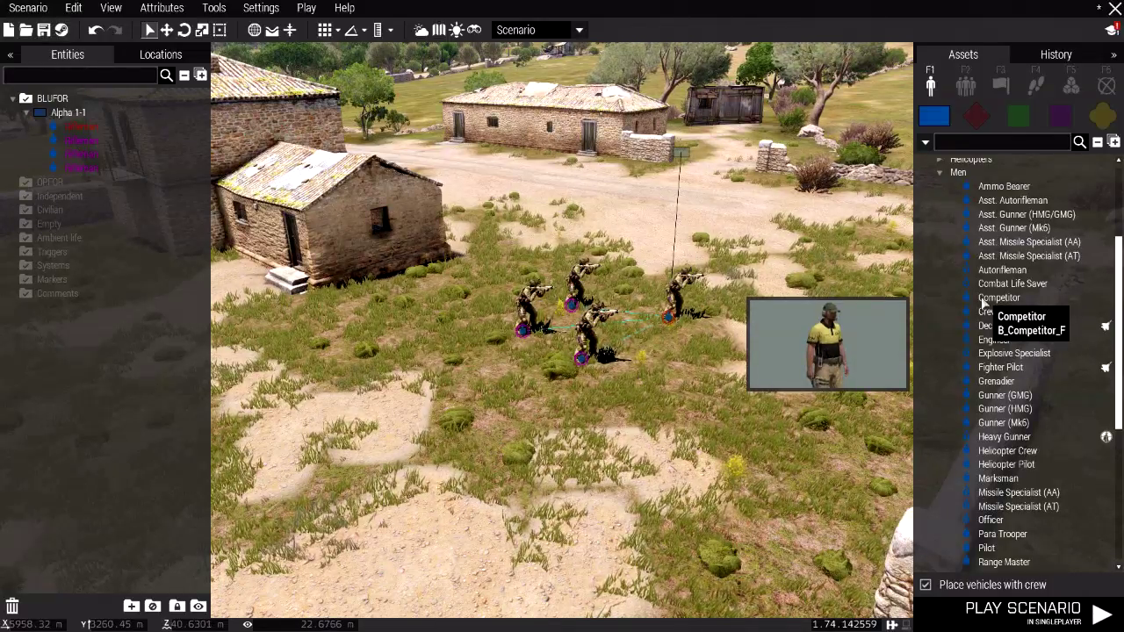
left_click(1061, 121)
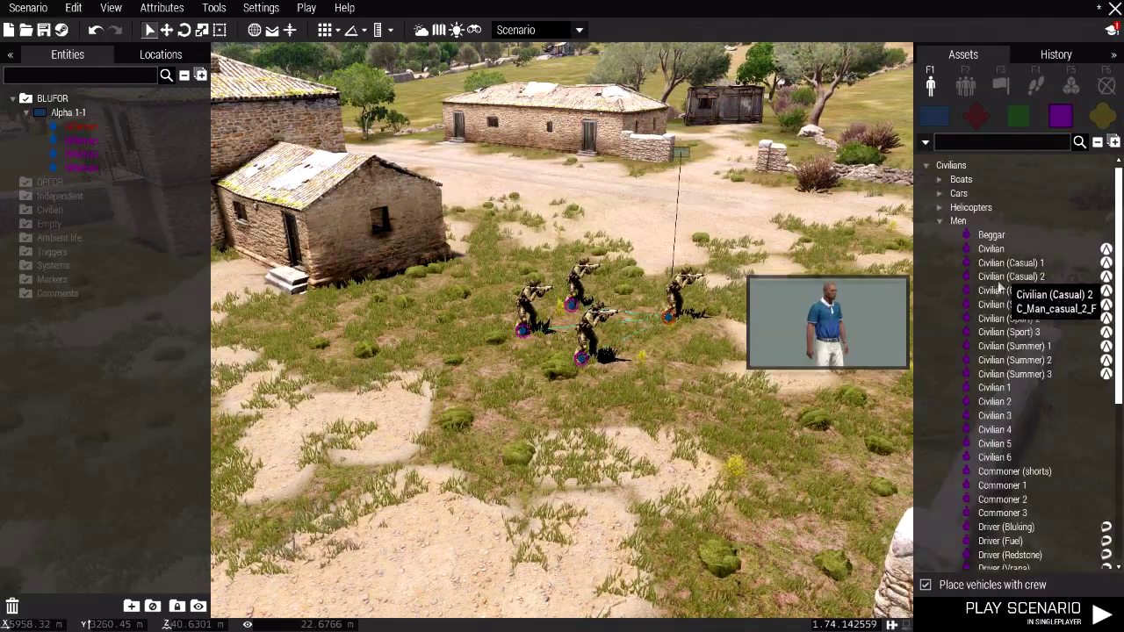
left_click(997, 249)
key("a")
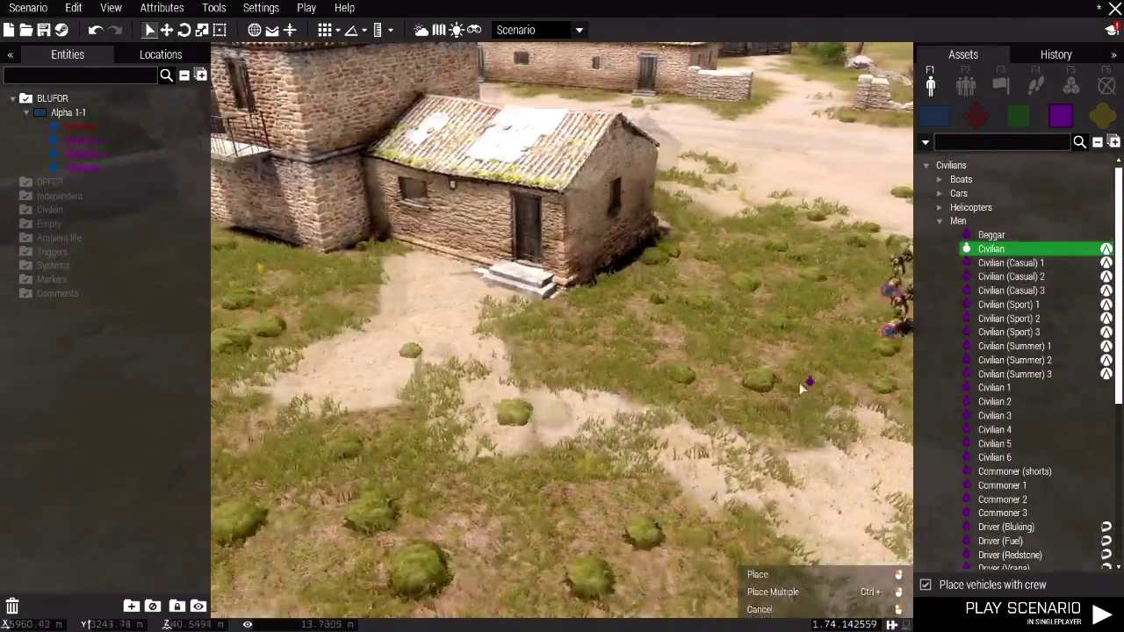
key("w")
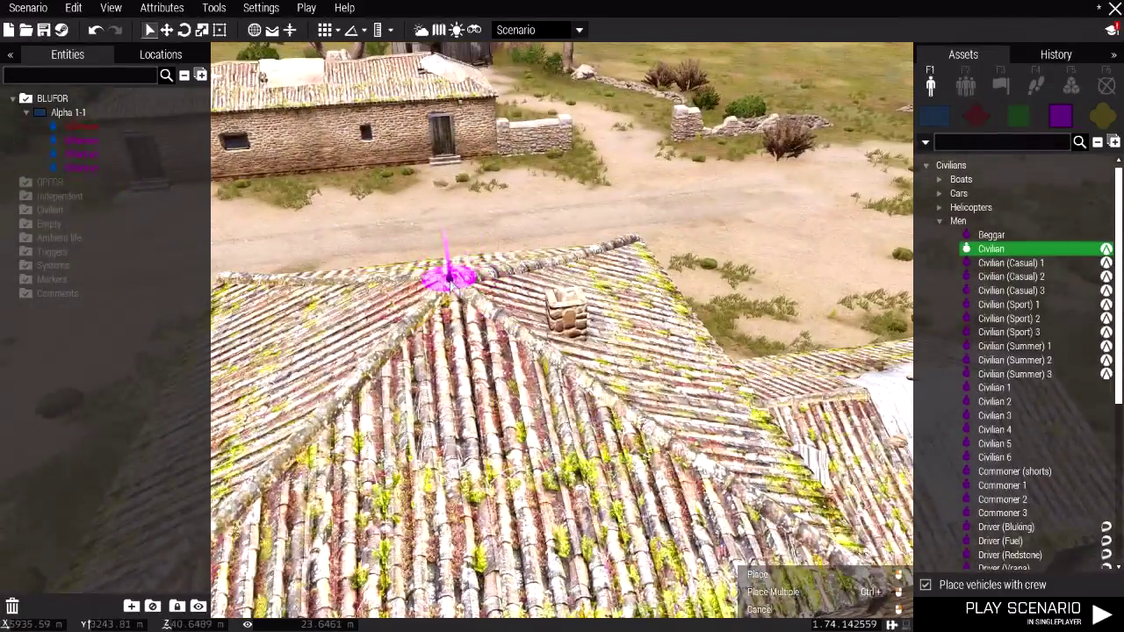
left_click(451, 277)
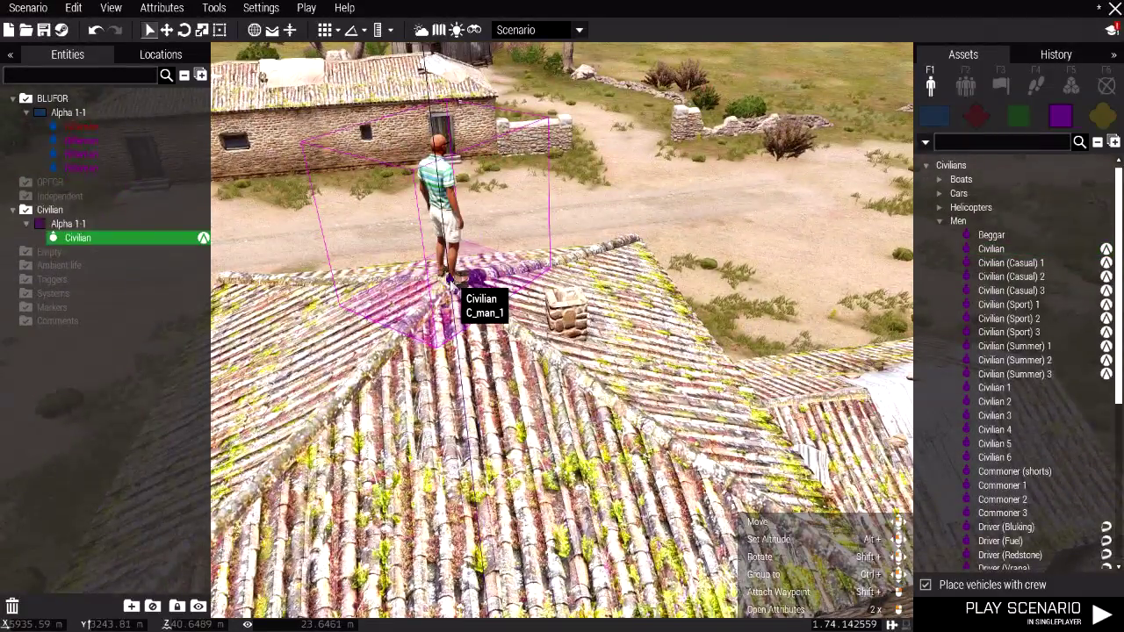
- Make the rooftop civilian playable with the role description Zeus and set it as the player
double_click(451, 278)
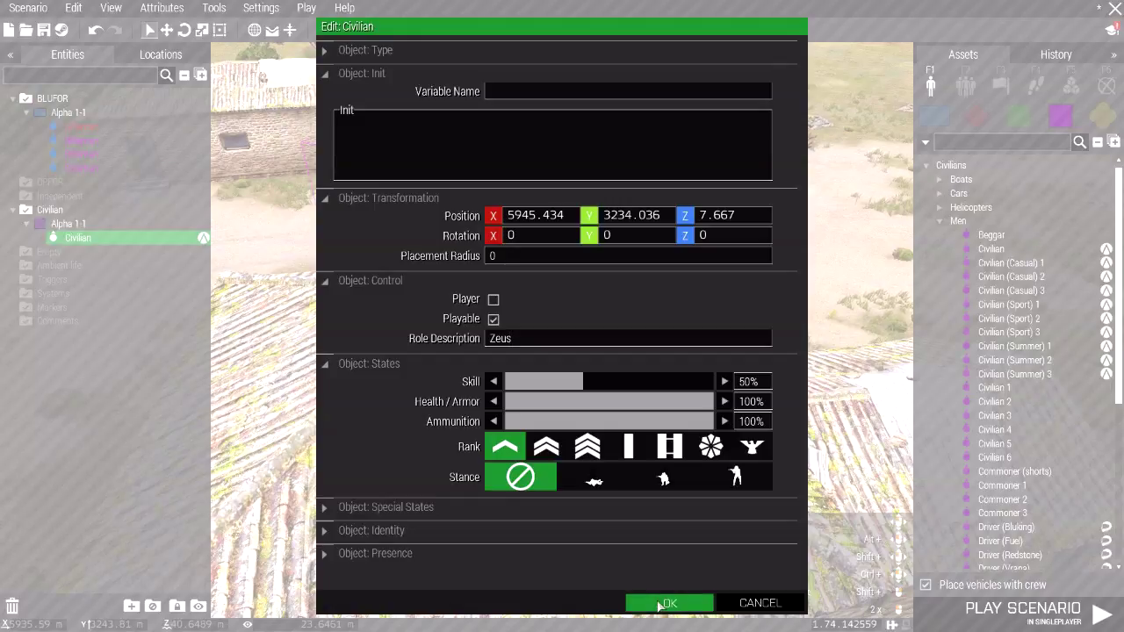
left_click(667, 603)
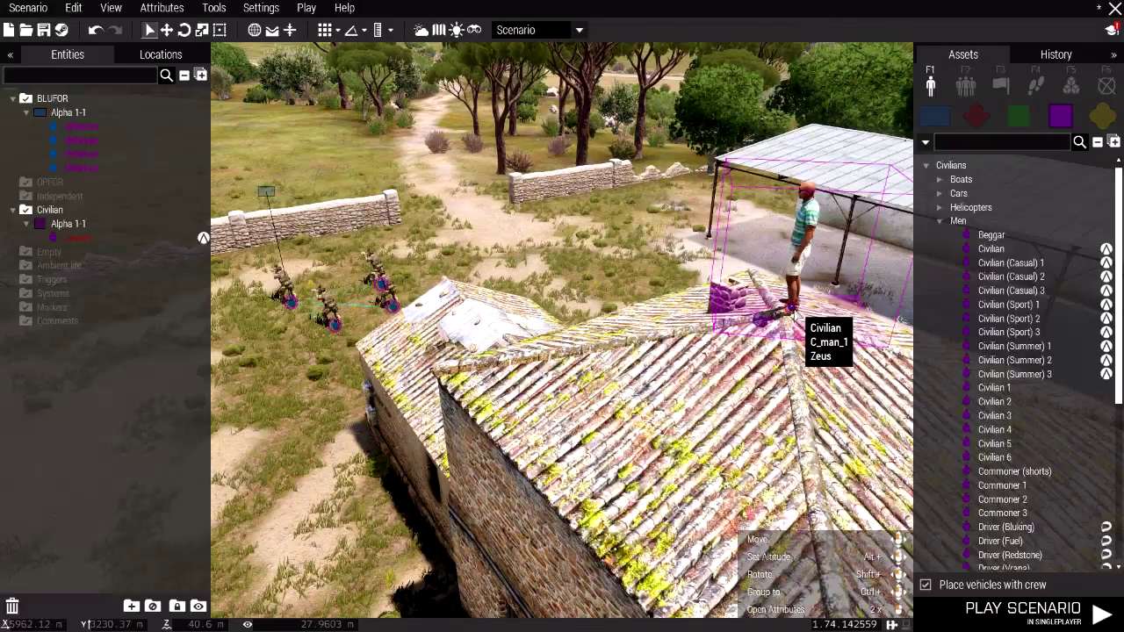
double_click(795, 312)
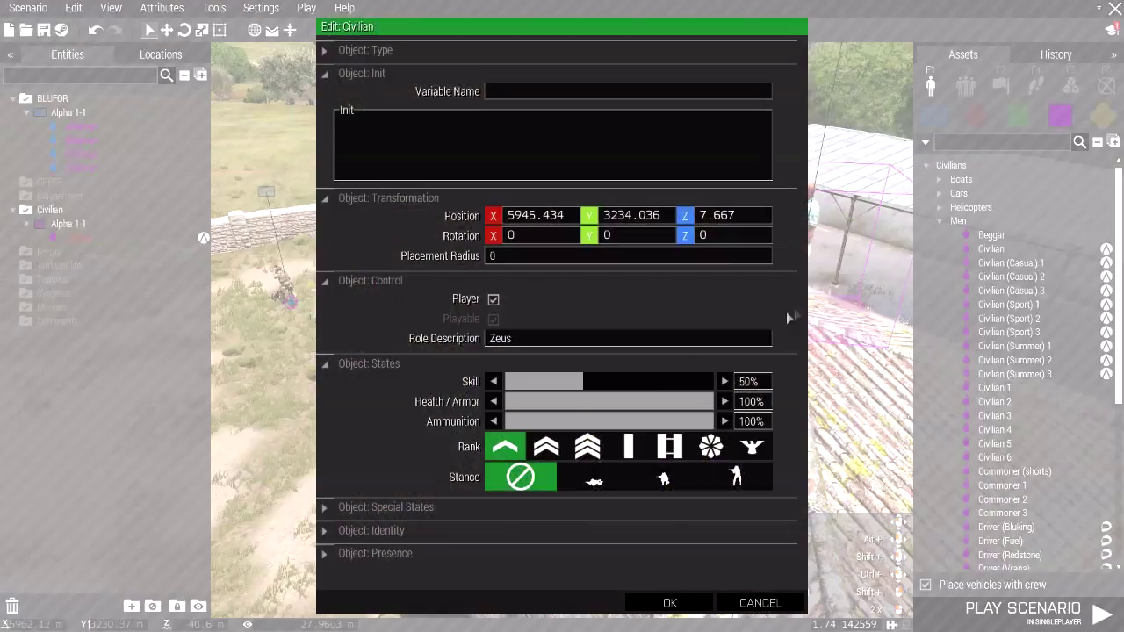
key("Return")
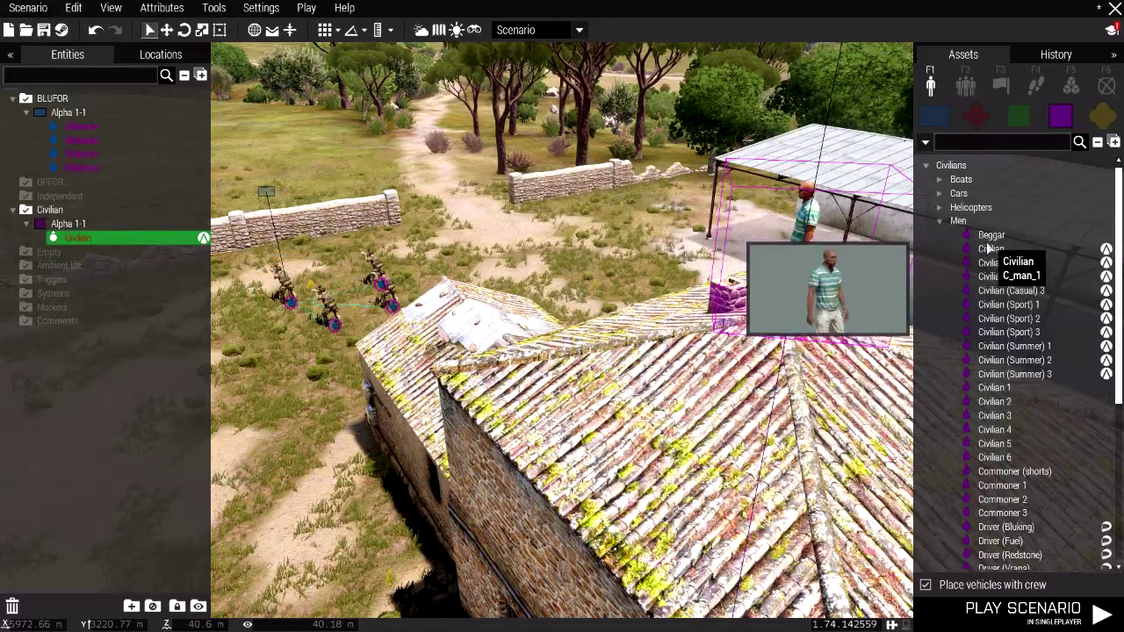
- Place a Zeus Game Master module on the ground beside the stone house
left_click(1069, 87)
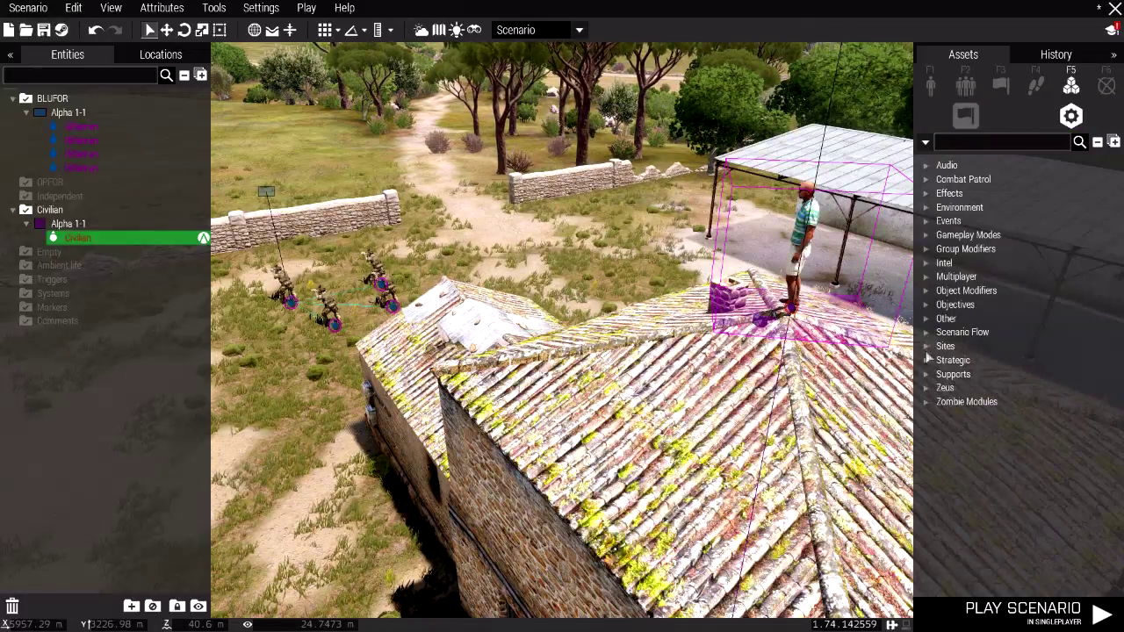
left_click(926, 387)
scroll(1010, 474, "down", 2)
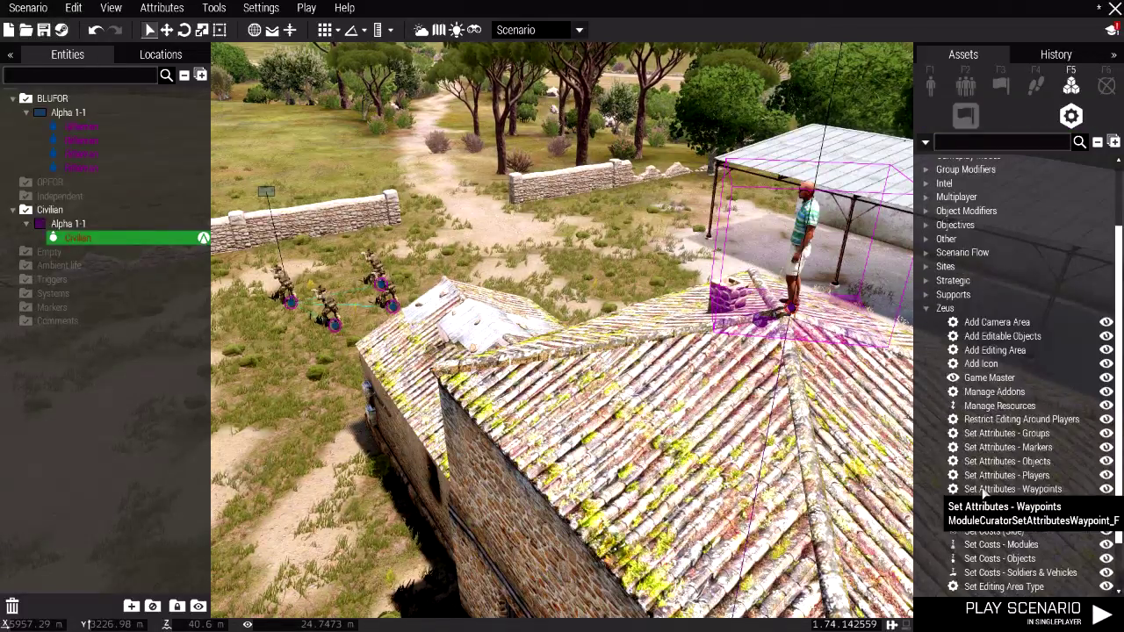
left_click(990, 378)
scroll(410, 460, "down", 3)
left_click(409, 460)
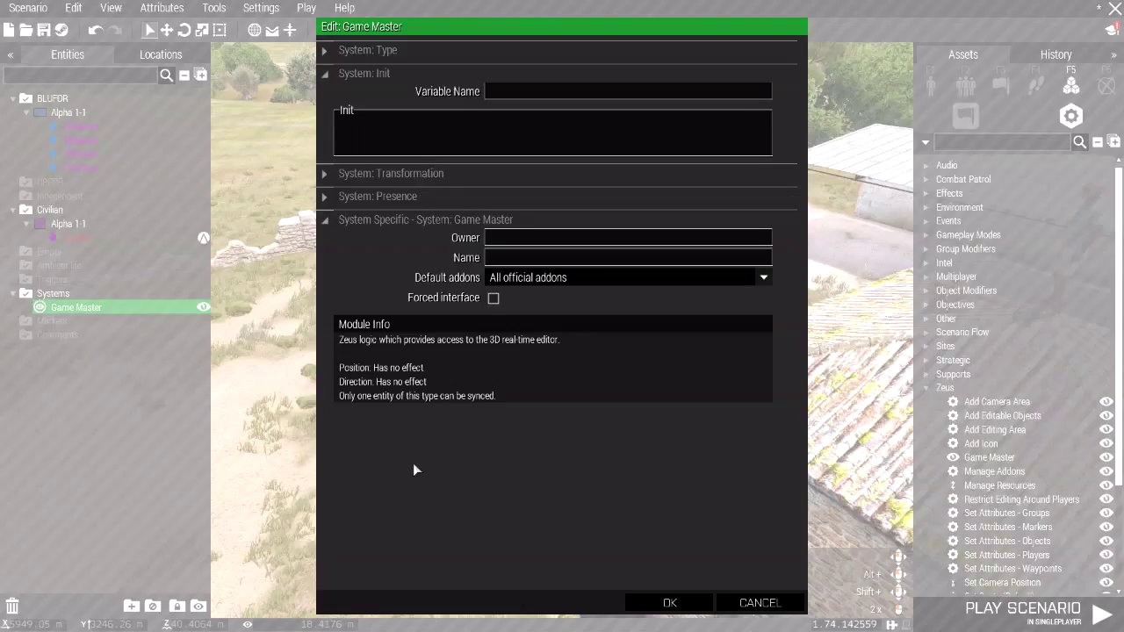
- Set the Game Master module's default addons to All addons (including unofficial ones)
left_click(541, 276)
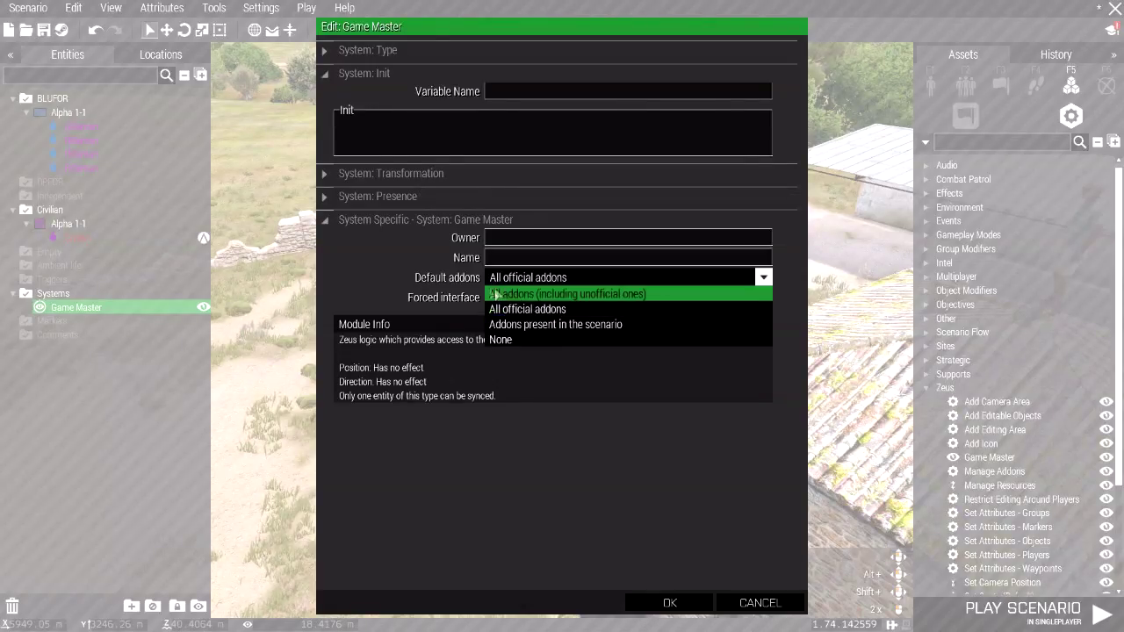
left_click(561, 296)
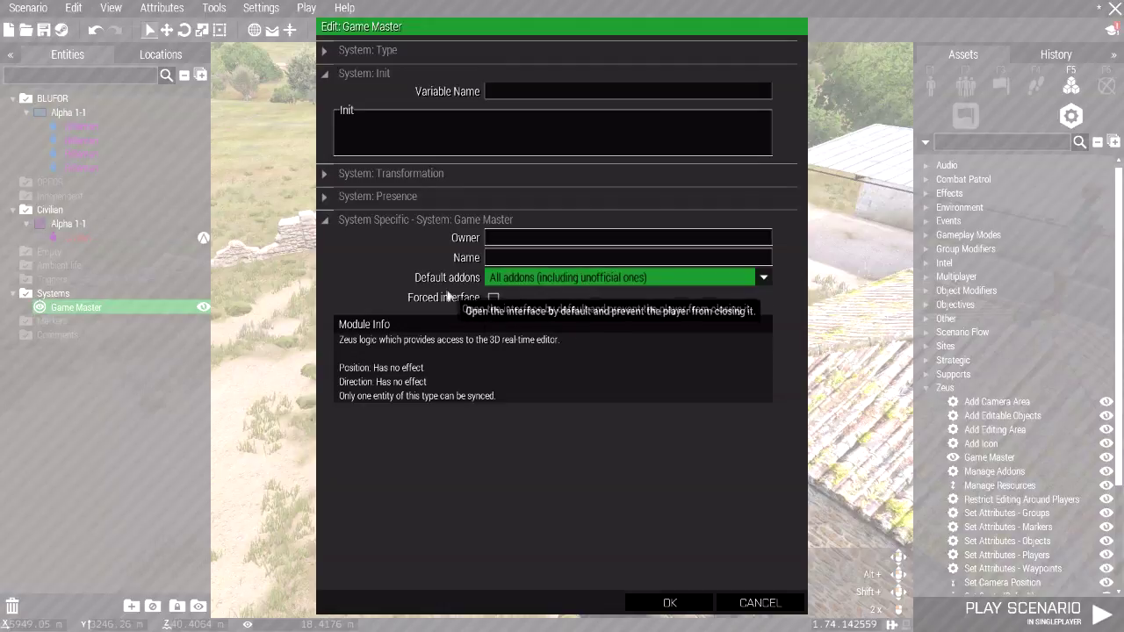
left_click(529, 278)
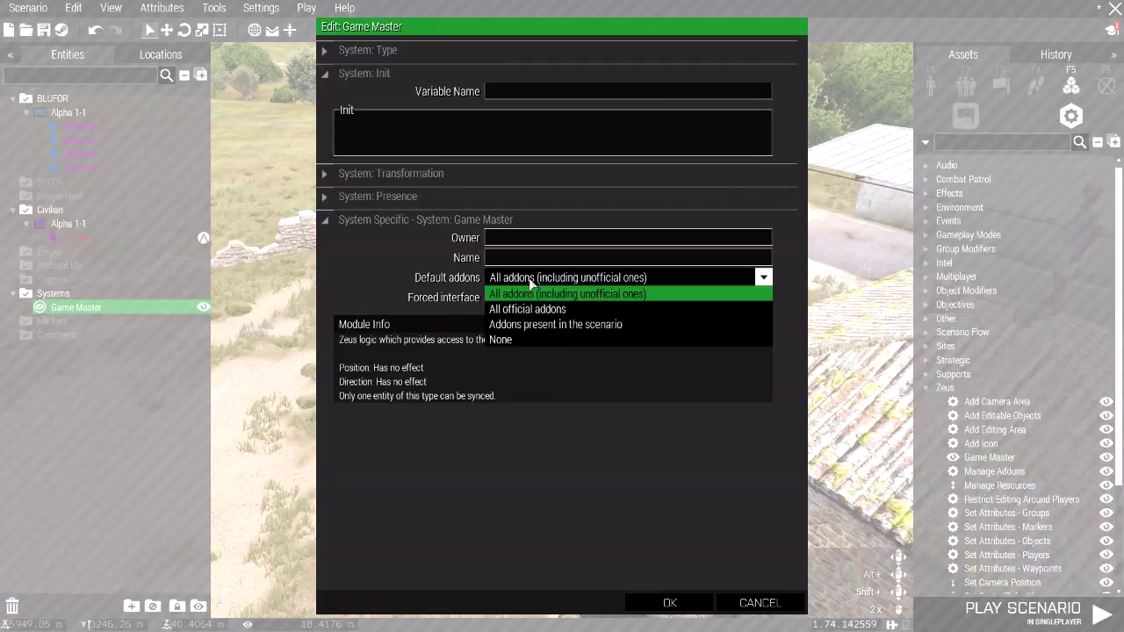
left_click(528, 278)
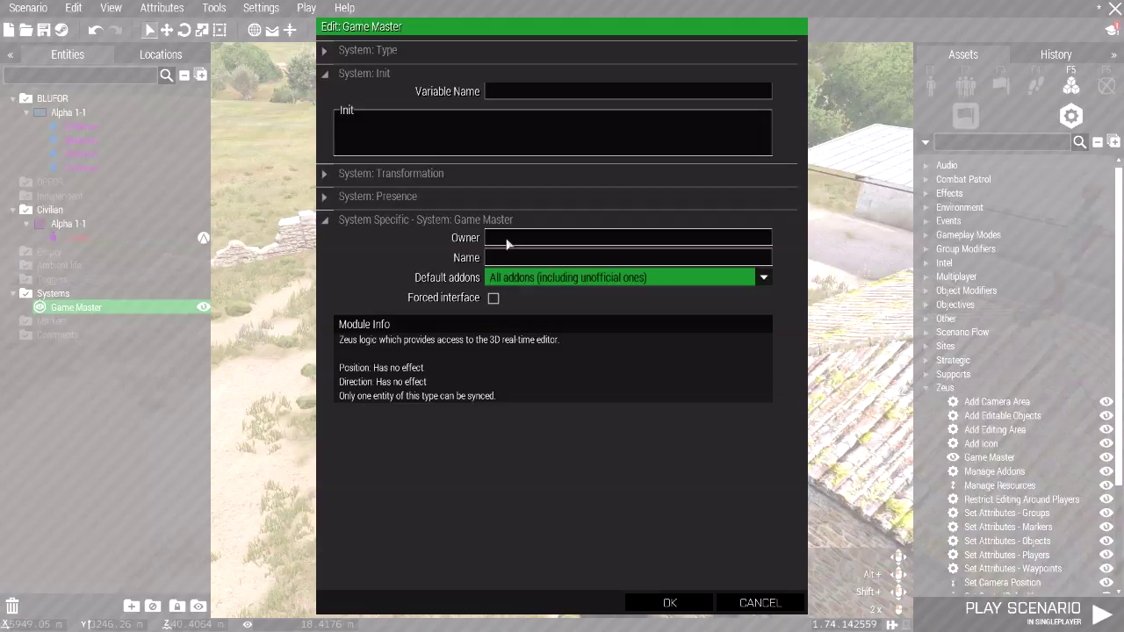
left_click(476, 231)
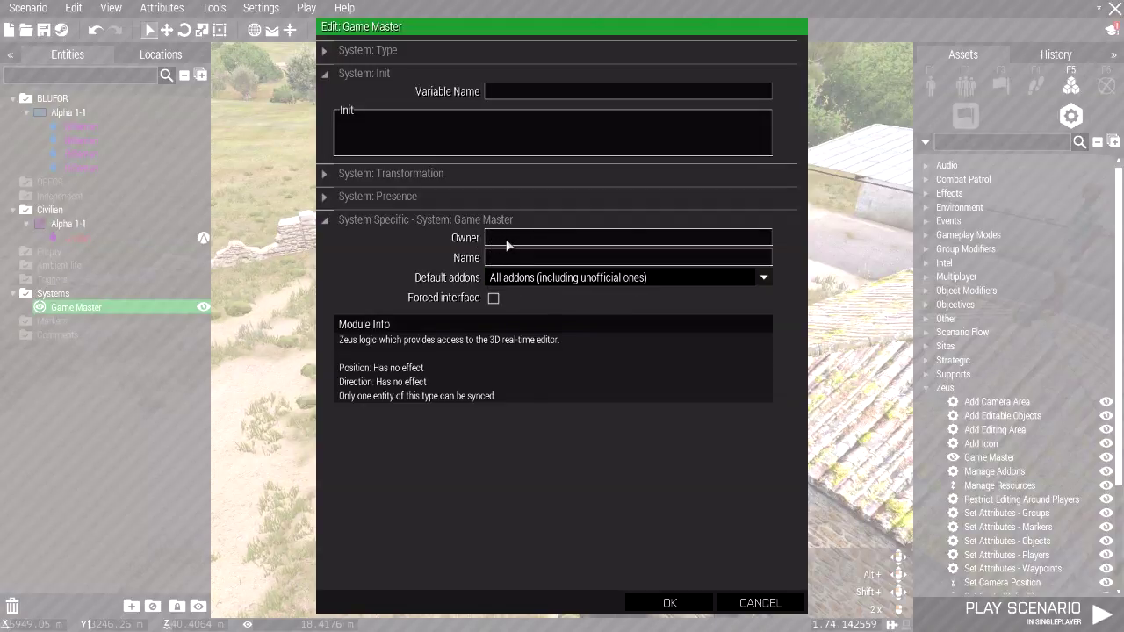
left_click(670, 603)
- Give the rooftop civilian the variable name a1
double_click(653, 314)
left_click(574, 91)
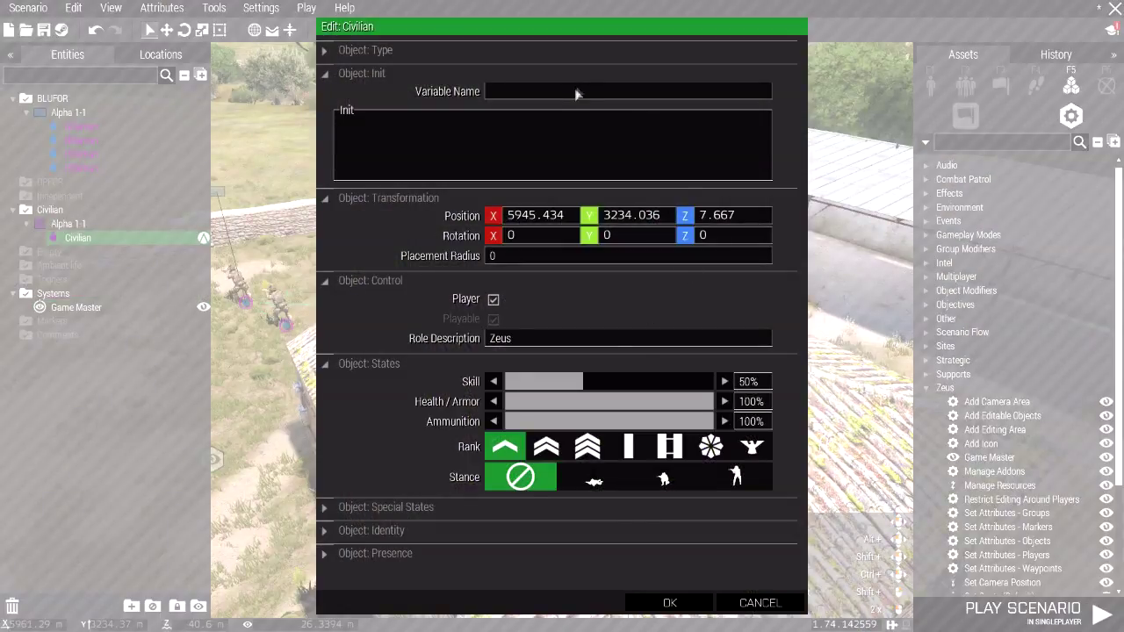
type("a1")
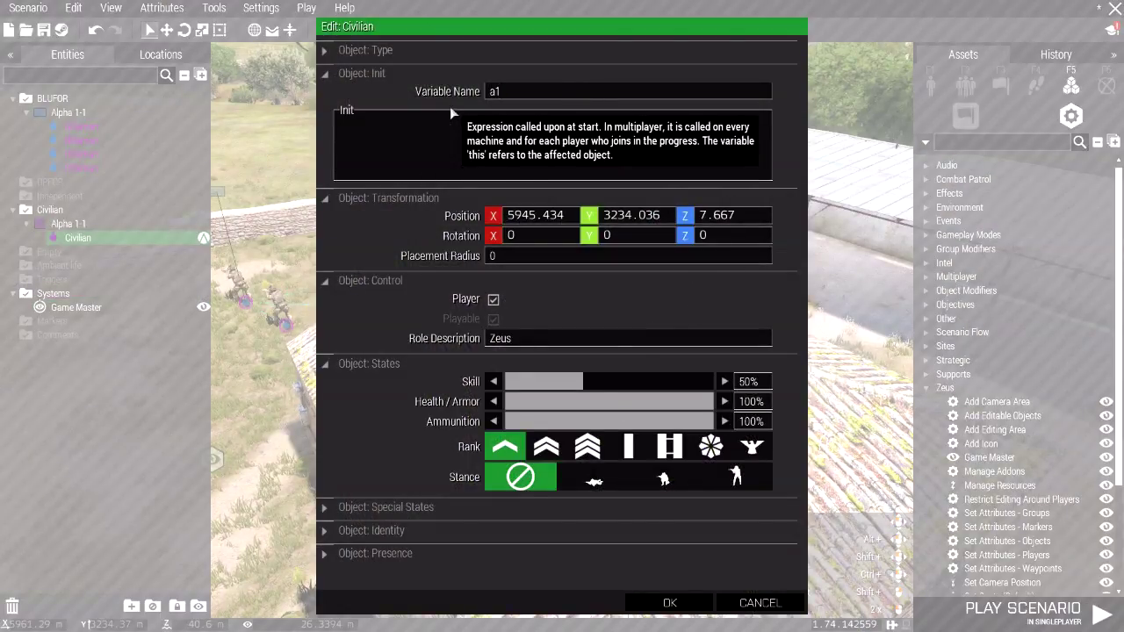
left_click(670, 603)
- Set the Game Master module's owner to a1
right_click_drag(688, 414, 587, 415)
double_click(295, 403)
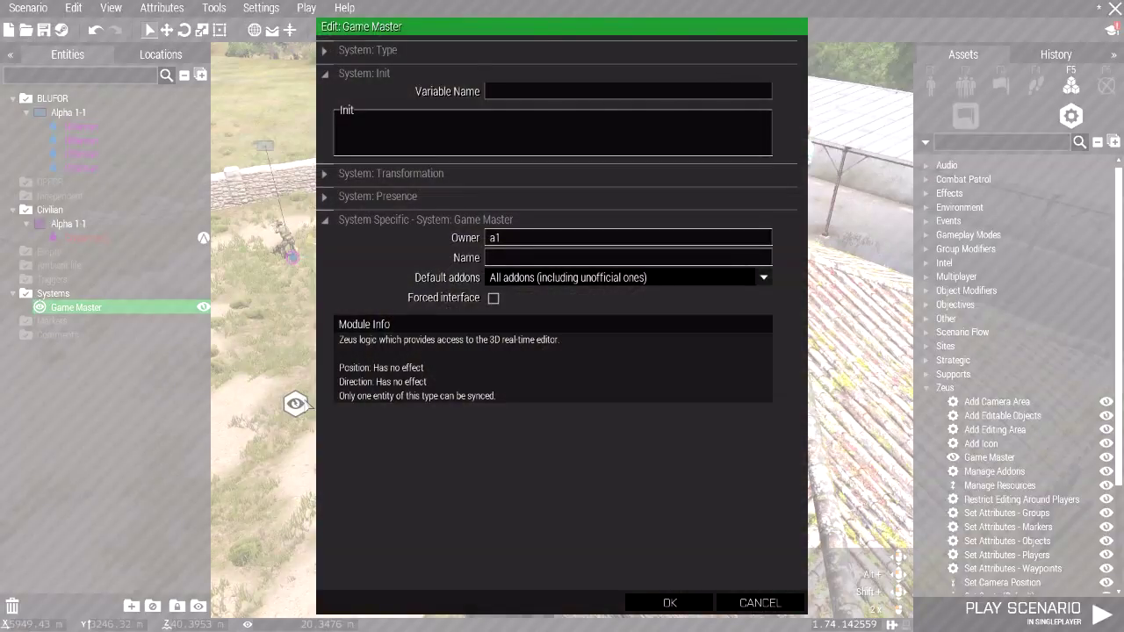
key("Return")
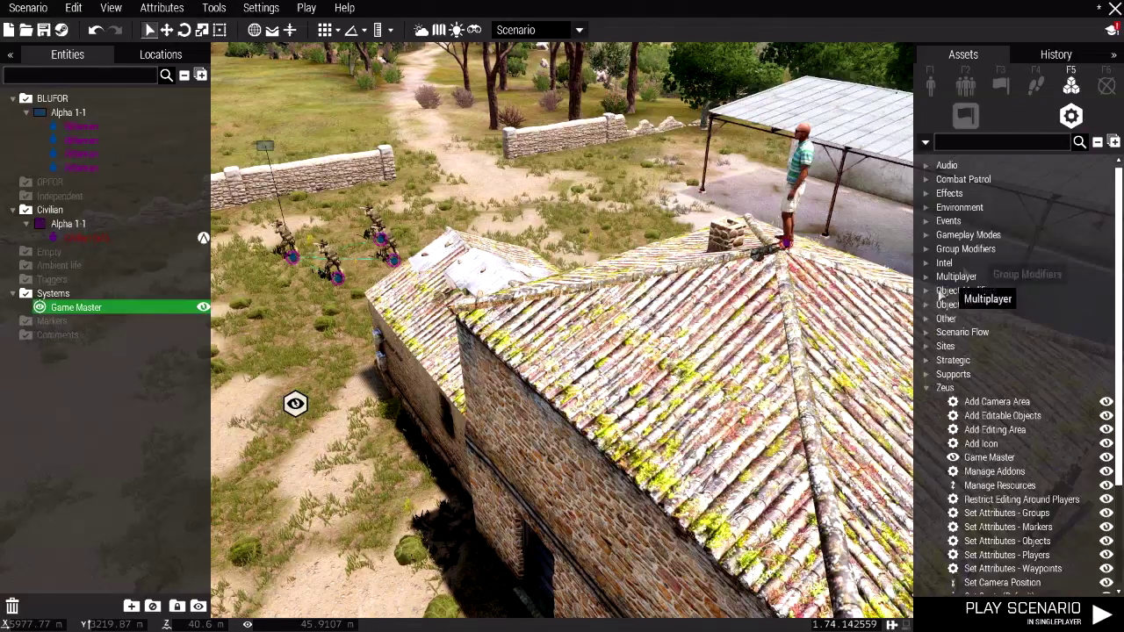
- Place a Zombie Abilities module from the Zombie Modules on the ground near the Game Master module
left_click(927, 389)
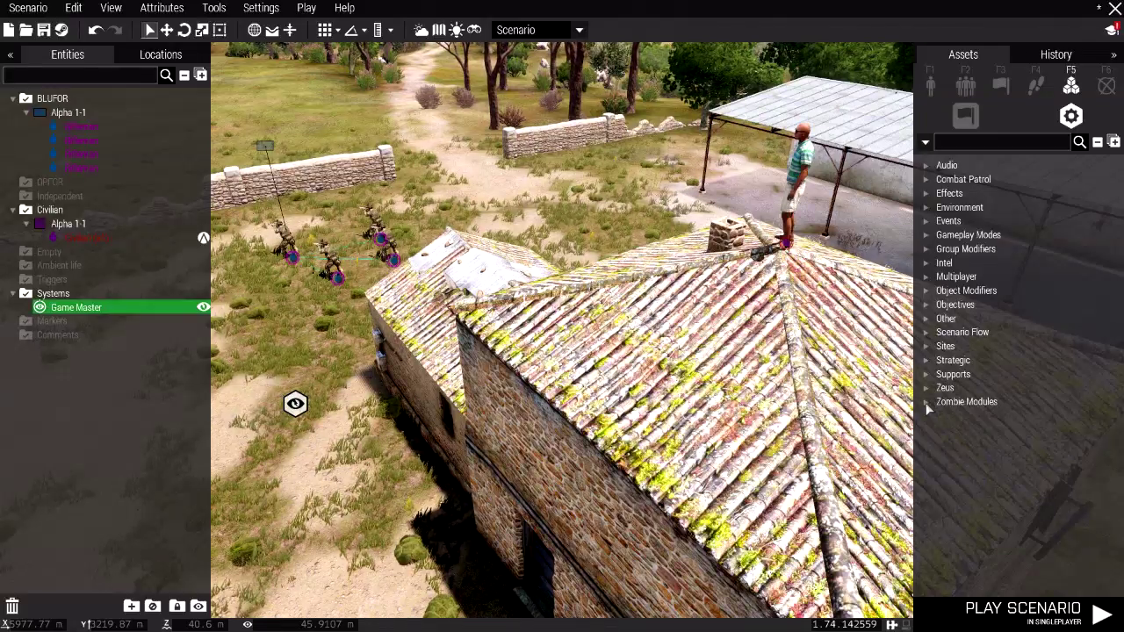
left_click(928, 403)
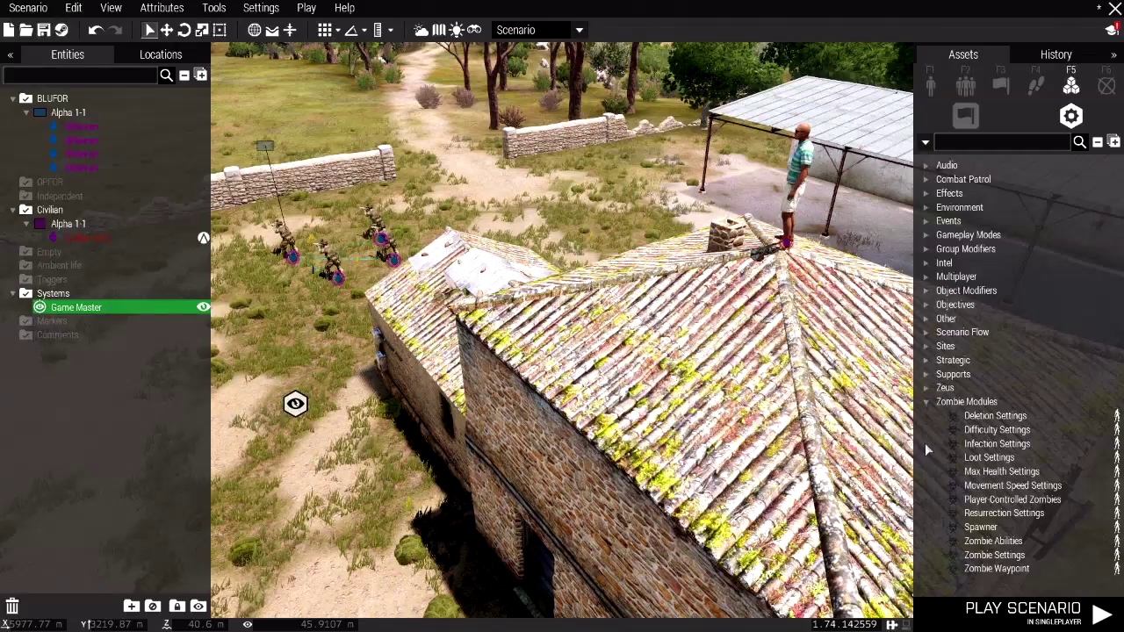
left_click(993, 541)
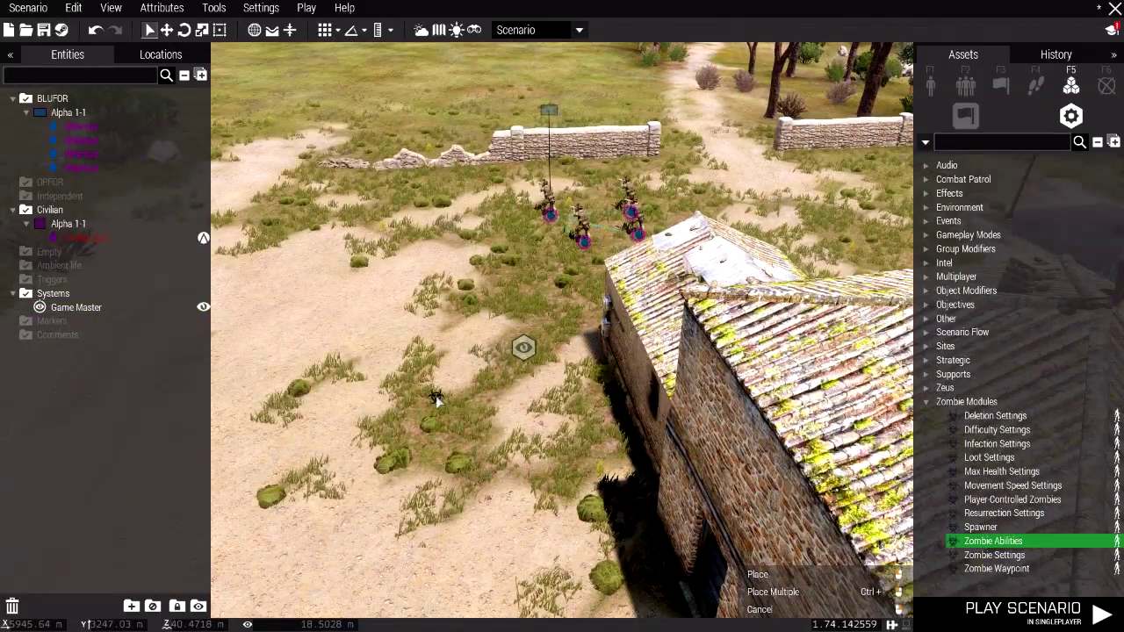
left_click(437, 400)
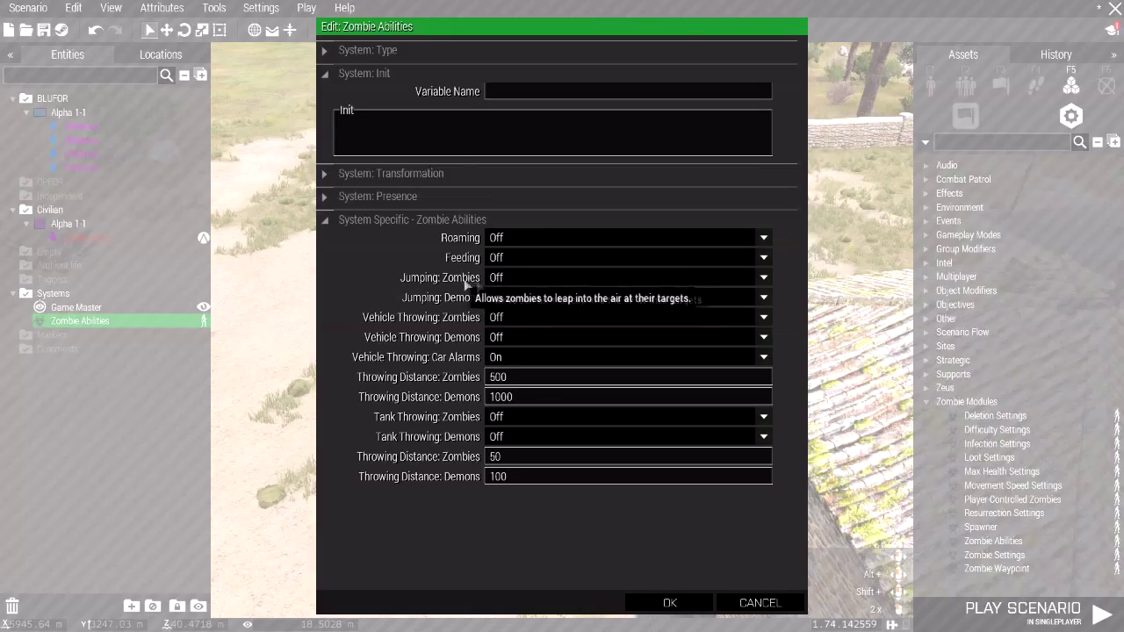
- Set Jumping: Zombies to On: Normal in the Zombie Abilities module
left_click(503, 278)
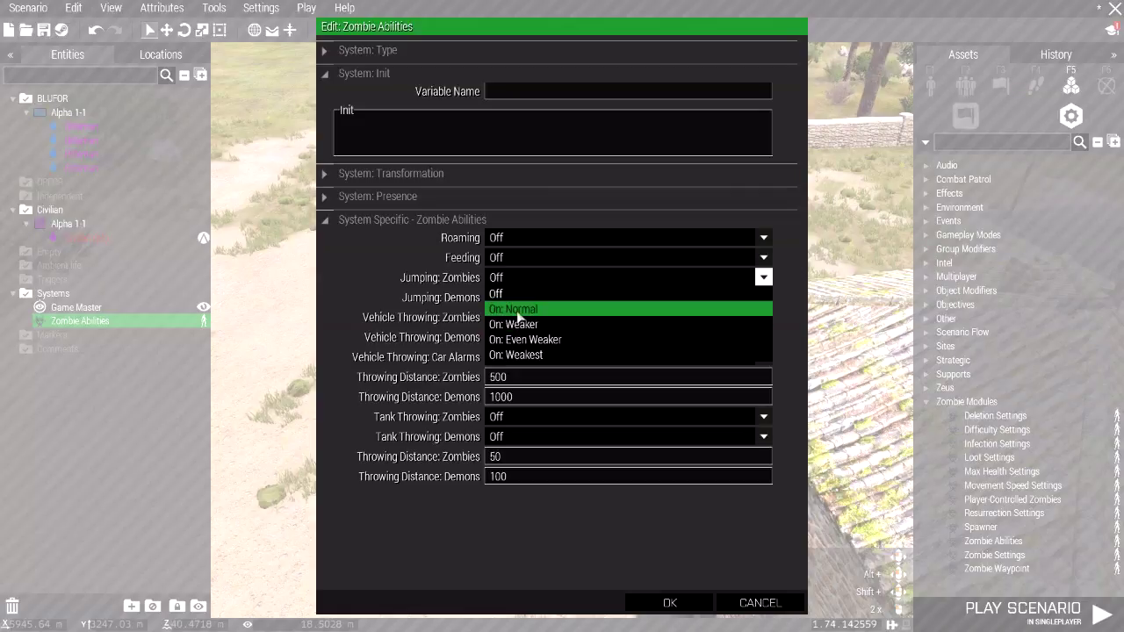
left_click(518, 311)
left_click(637, 601)
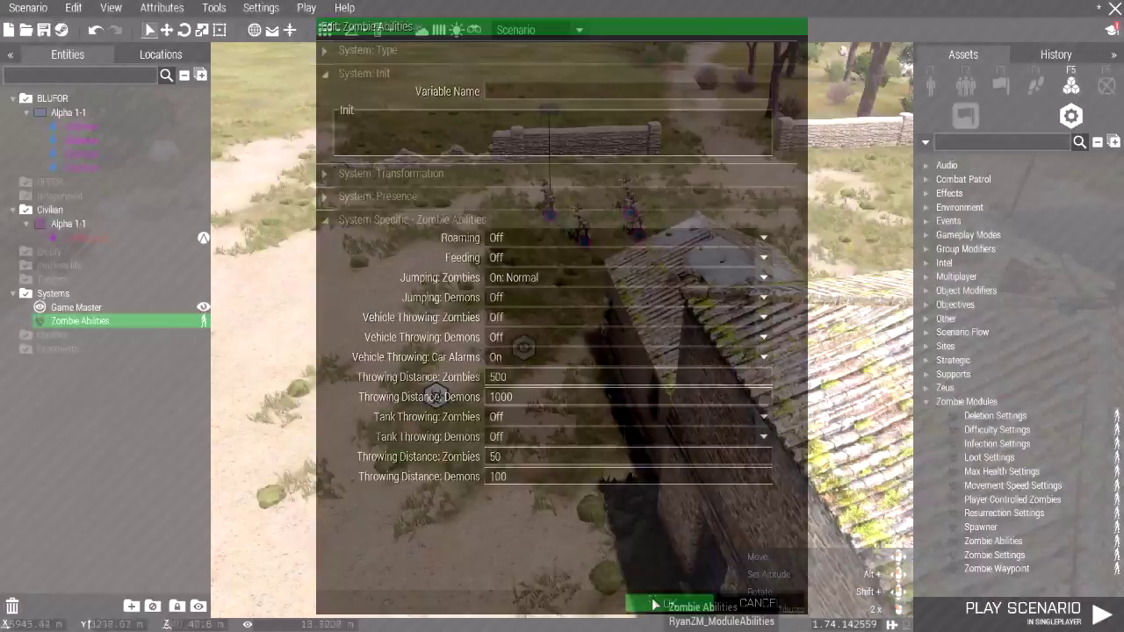
left_click(543, 449)
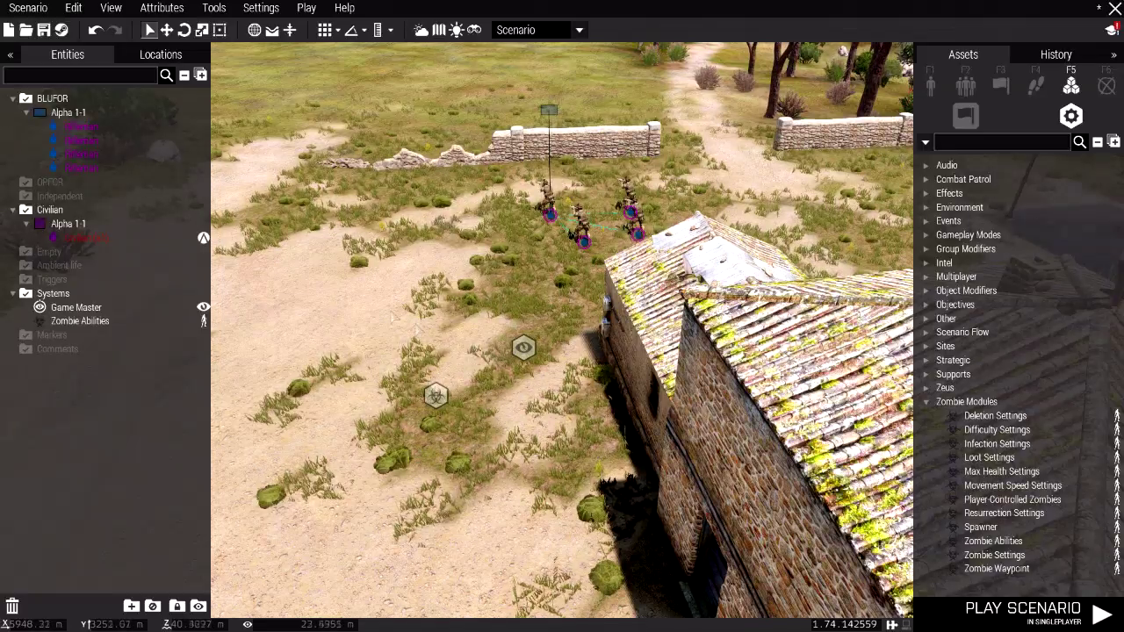
- Move the BLUFOR rifle squad to the walled yard beside the stone house with the blue awning
right_click_drag(422, 327, 470, 307)
right_click_drag(562, 316, 377, 369)
left_click_drag(726, 395, 597, 237)
right_click_drag(660, 272, 599, 420)
key("w")
left_click_drag(347, 337, 669, 442)
left_click(753, 513)
key("d")
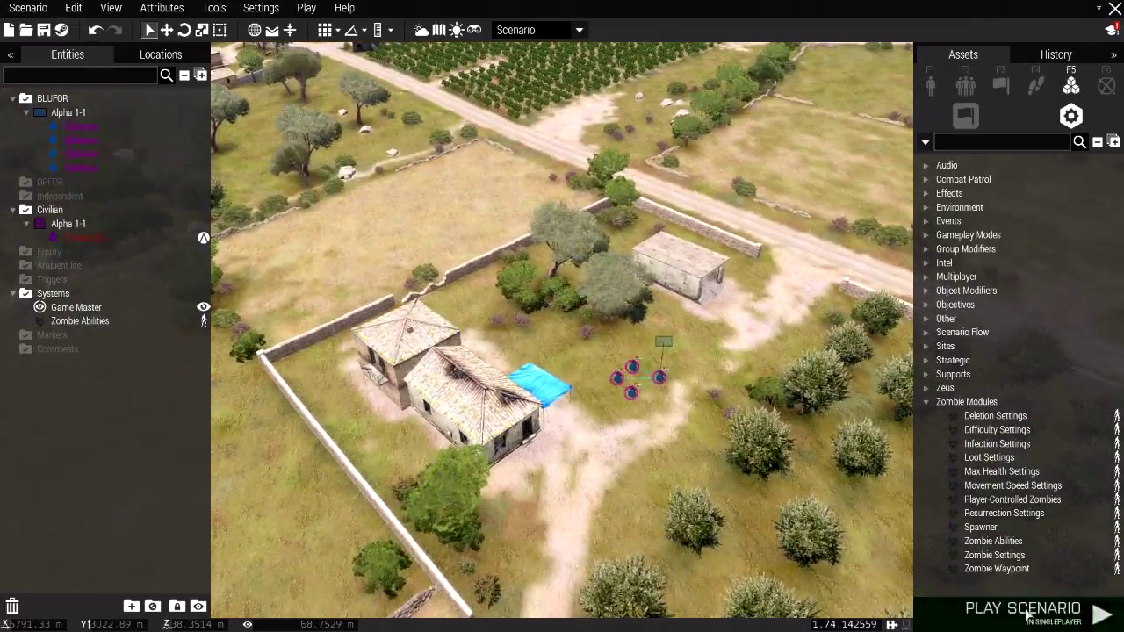
- Play the scenario and bring the Zeus view to the squad's walled yard
left_click(1027, 614)
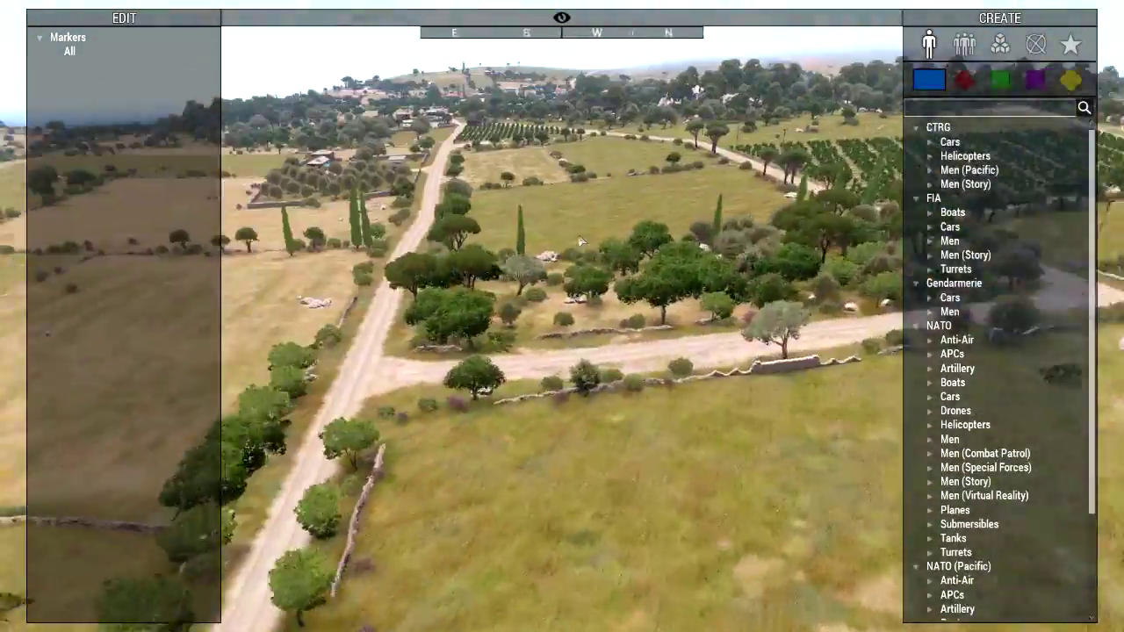
key("w")
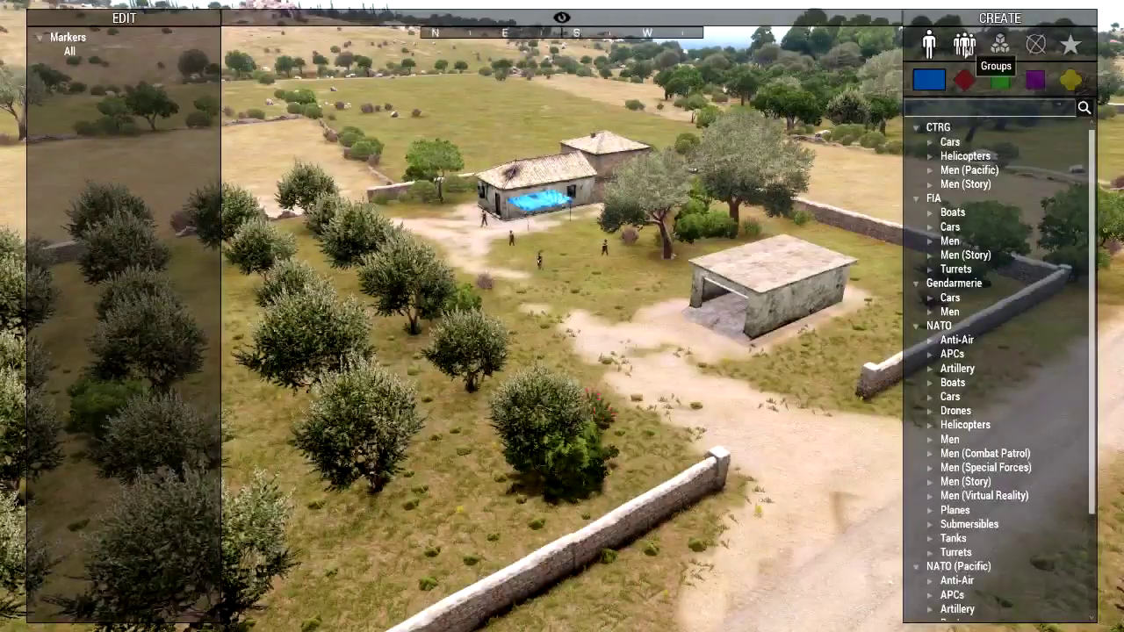
- Spawn the OPFOR Zombies (Medium) group Civilians - Large Horde beside the dirt road outside the yard
left_click(964, 44)
left_click(967, 81)
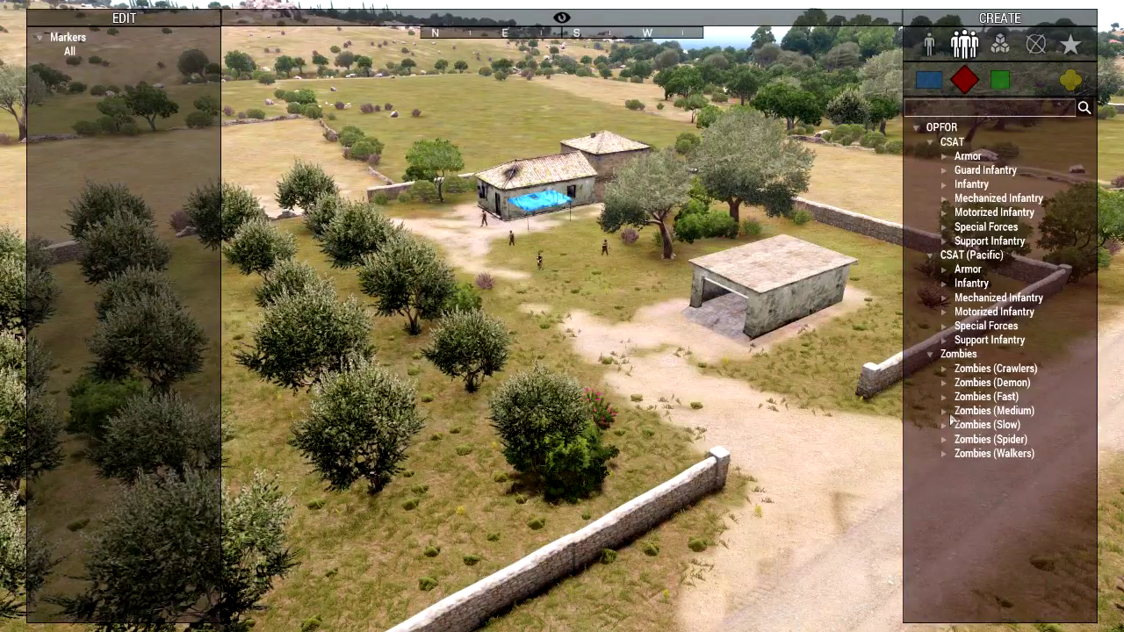
left_click(1008, 425)
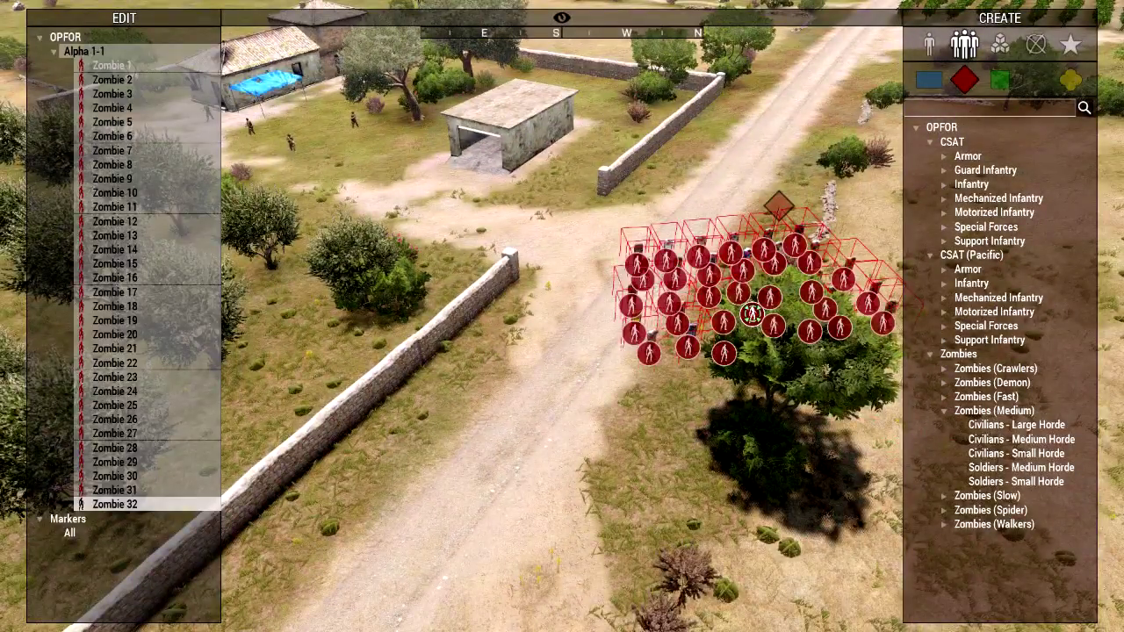
- Order the zombie horde to move to the squad in front of the house, and hide the Zeus interface
right_click_drag(535, 214, 513, 230)
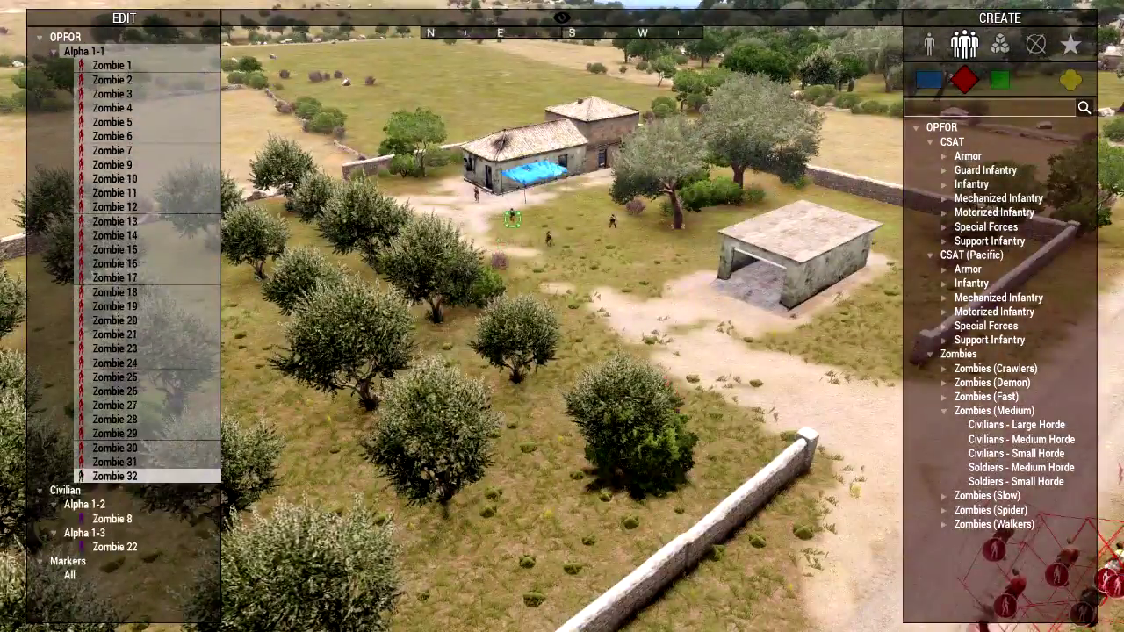
right_click(514, 218)
left_click(492, 290)
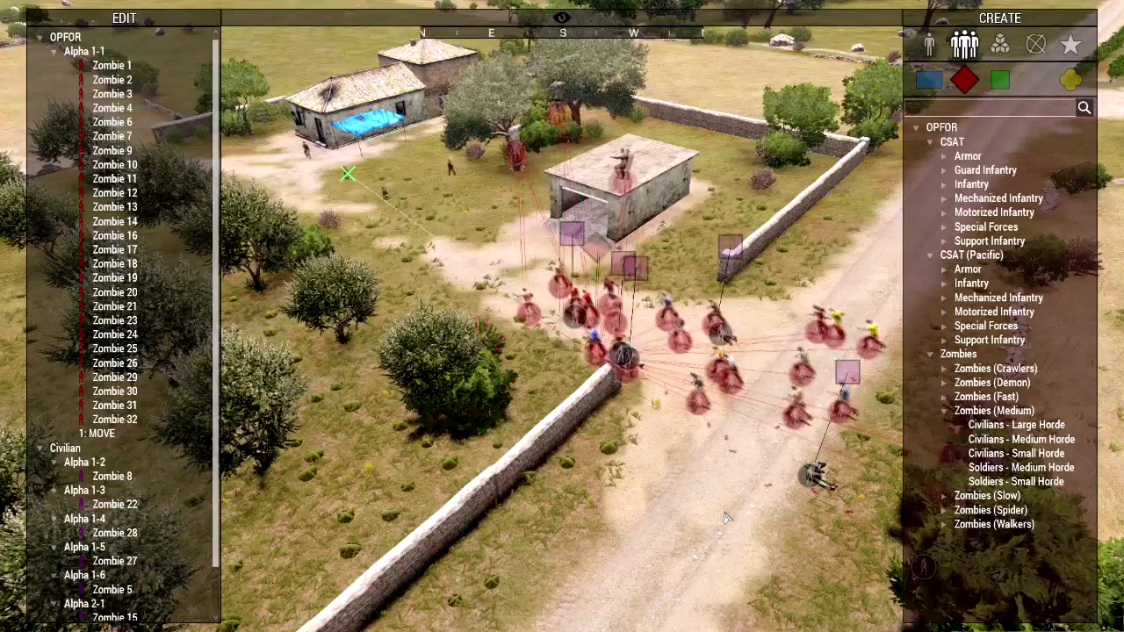
key("BackSpace")
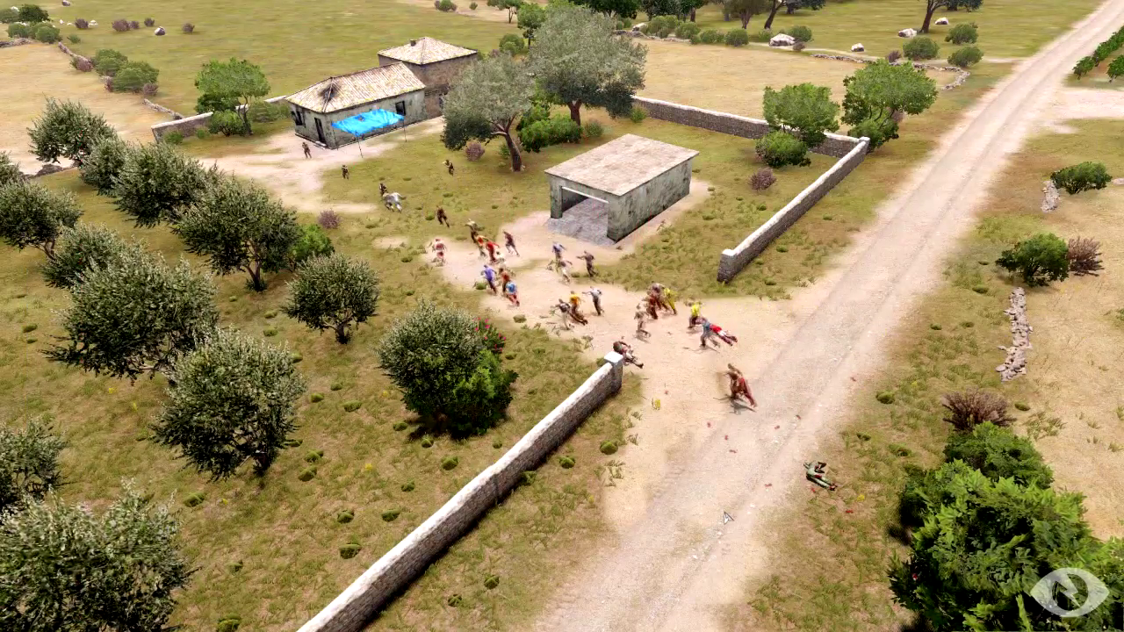